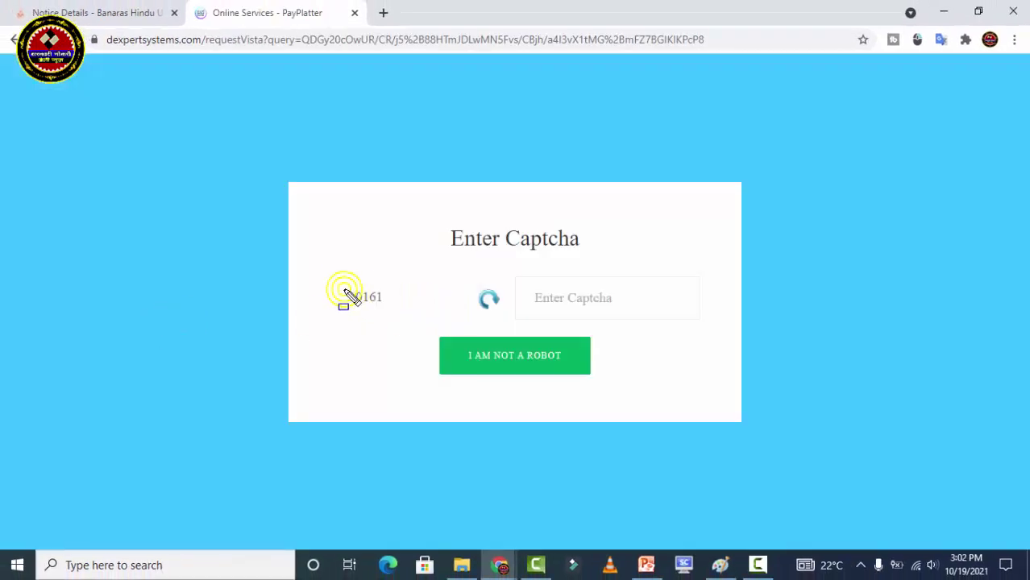
- Enter the displayed captcha code and submit the robot check
left_click_drag(328, 281, 397, 313)
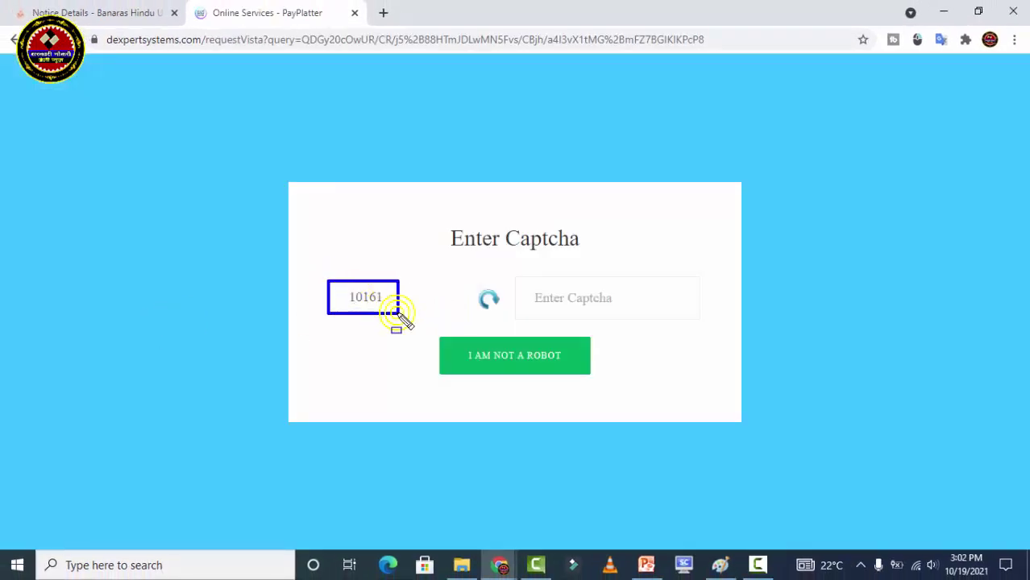
left_click_drag(527, 282, 651, 311)
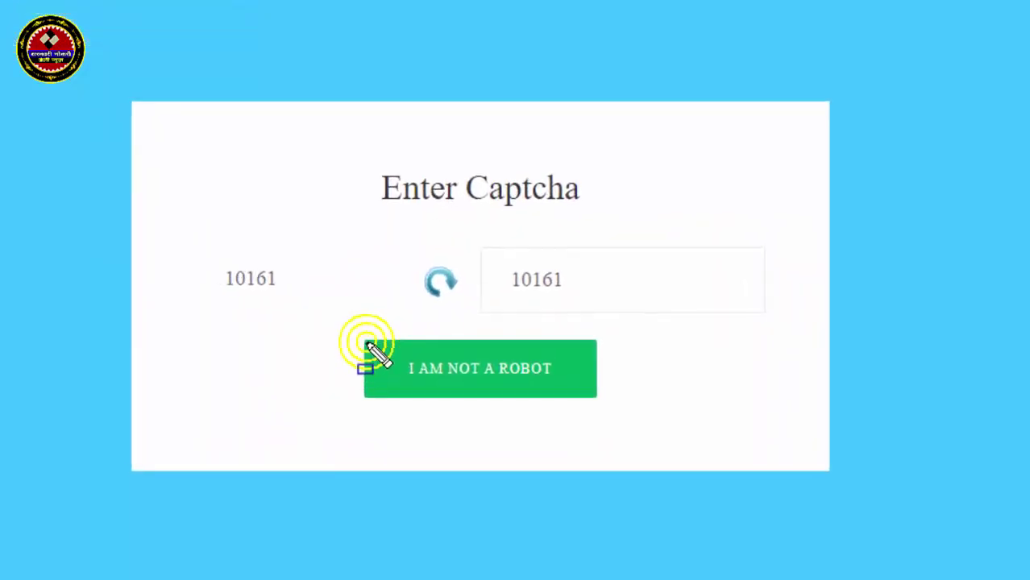
left_click_drag(367, 345, 594, 392)
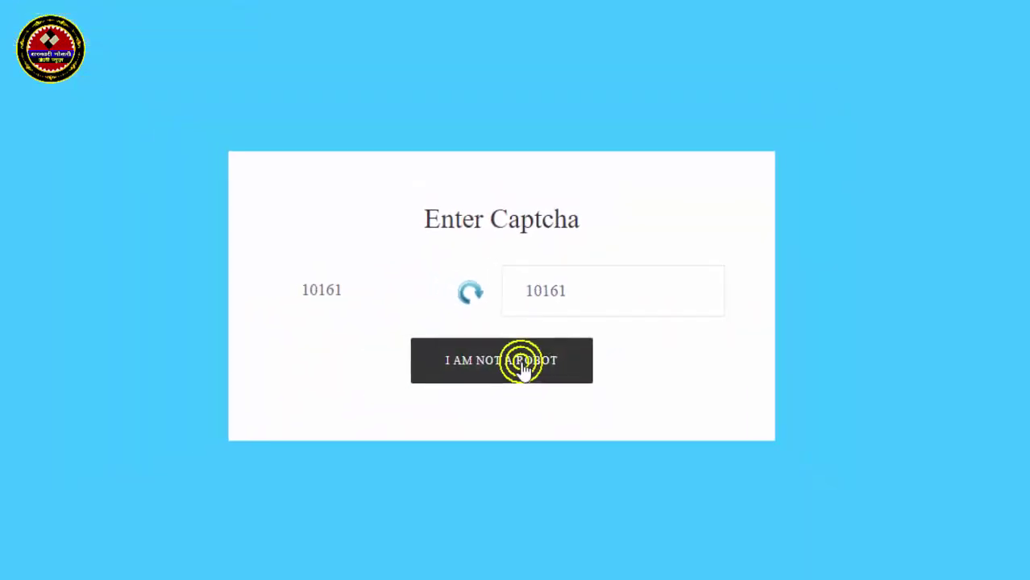
left_click(522, 364)
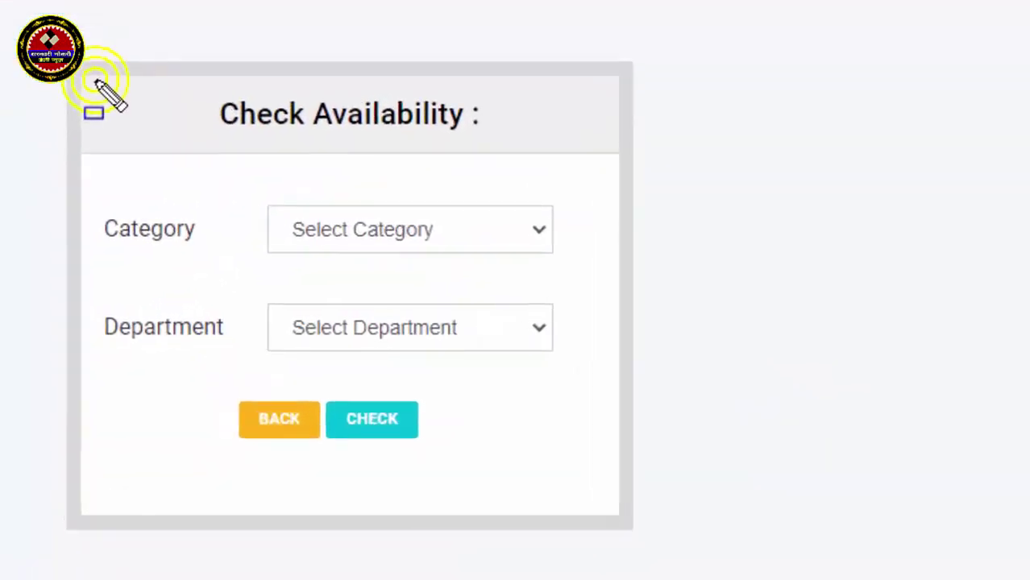
- Set the availability check's category to Modern Medicine OPD Booking
mouse_move(81, 80)
left_mouse_down()
mouse_move(359, 354)
mouse_move(628, 522)
left_mouse_up()
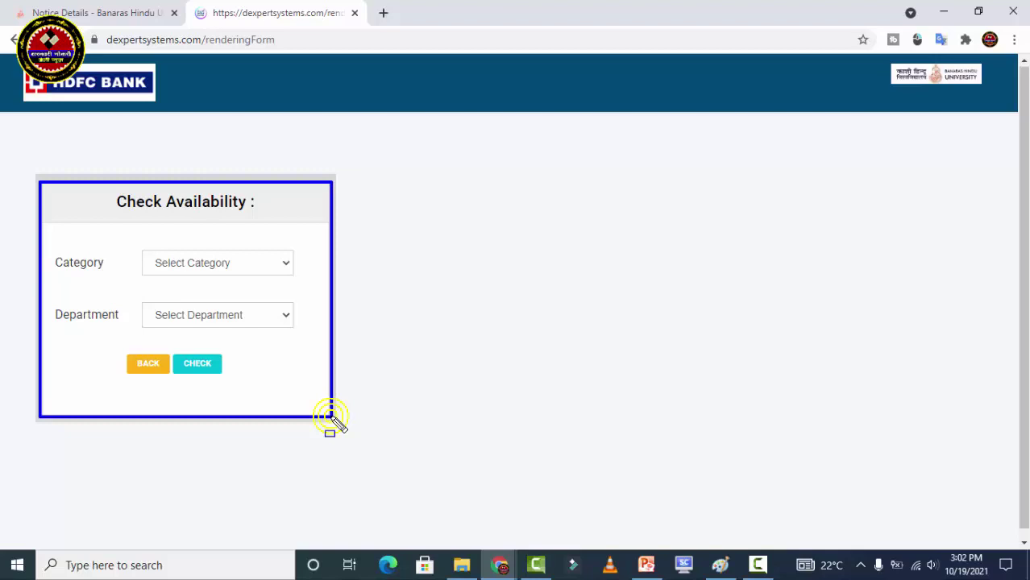
key("Escape")
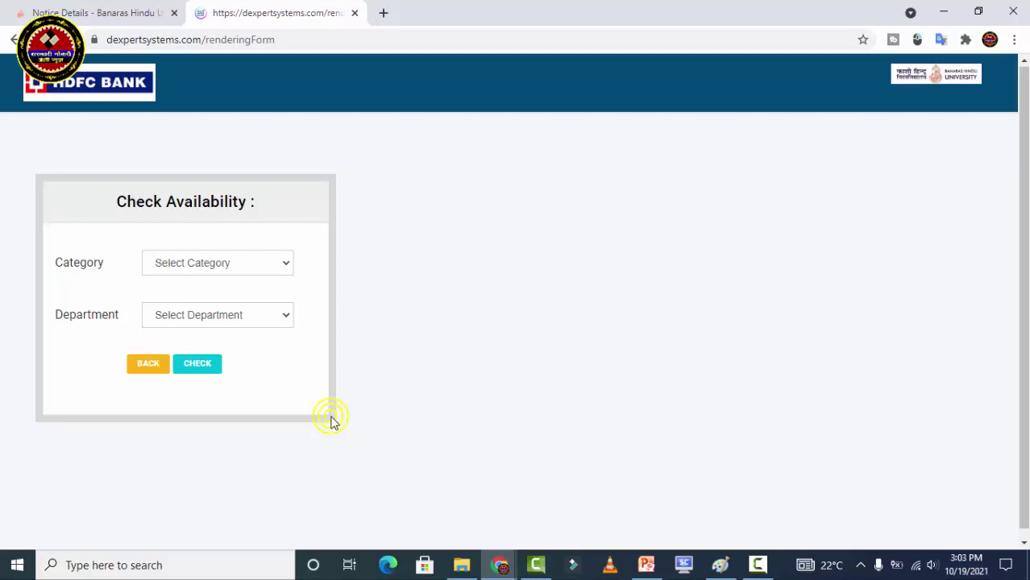
left_click(257, 266)
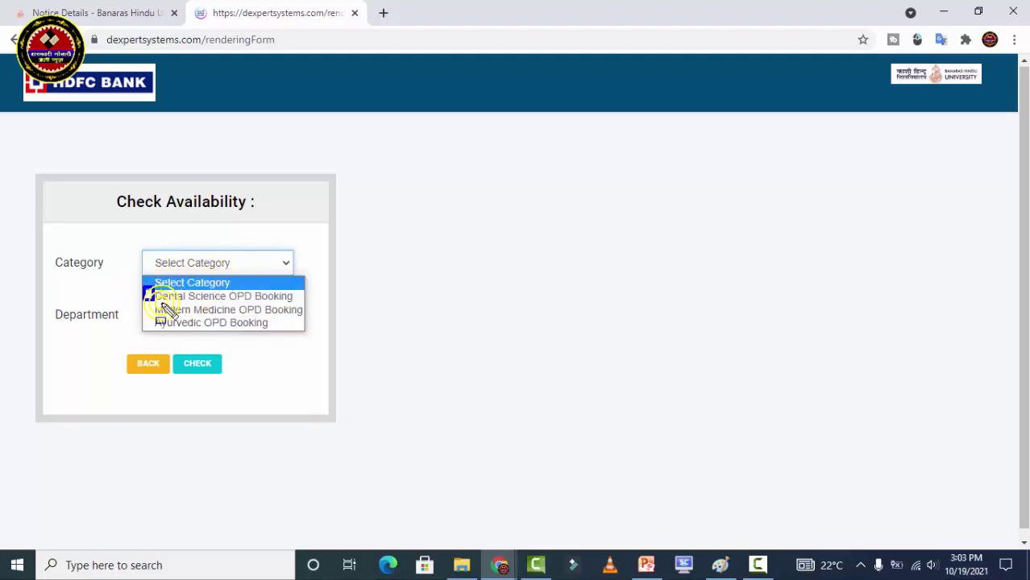
left_click_drag(145, 289, 311, 304)
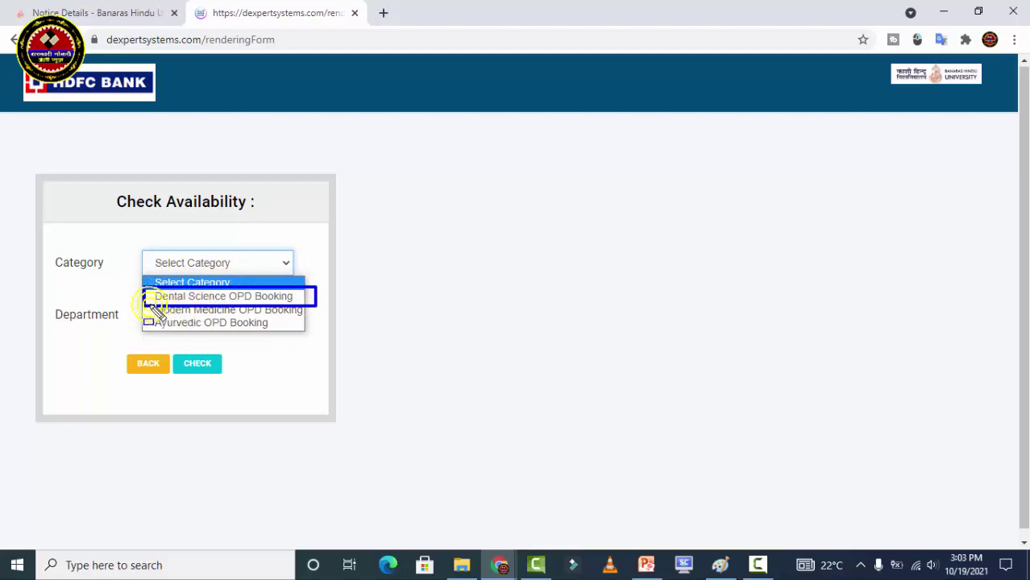
left_click_drag(147, 304, 311, 316)
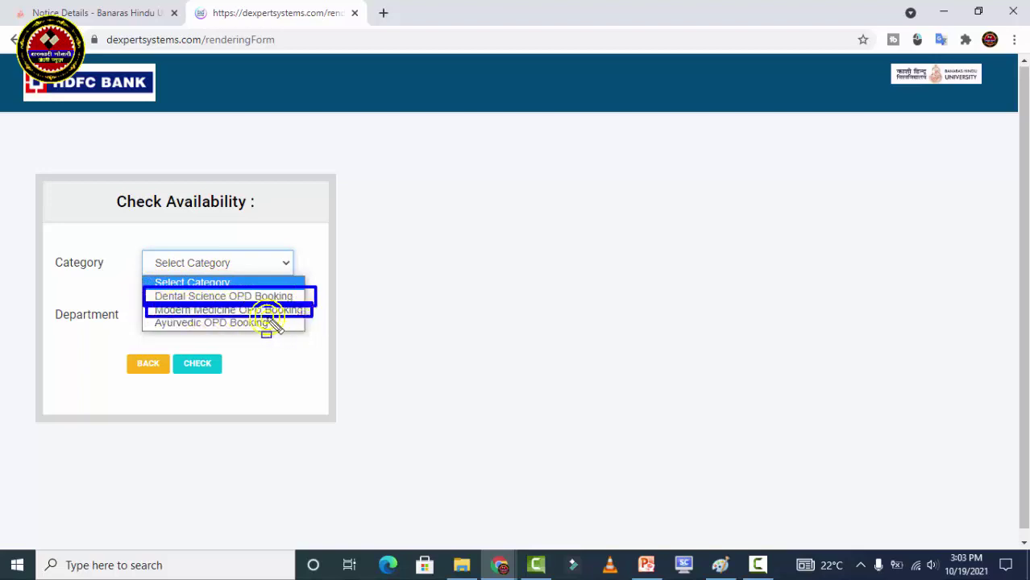
left_click_drag(145, 318, 262, 329)
key("Escape")
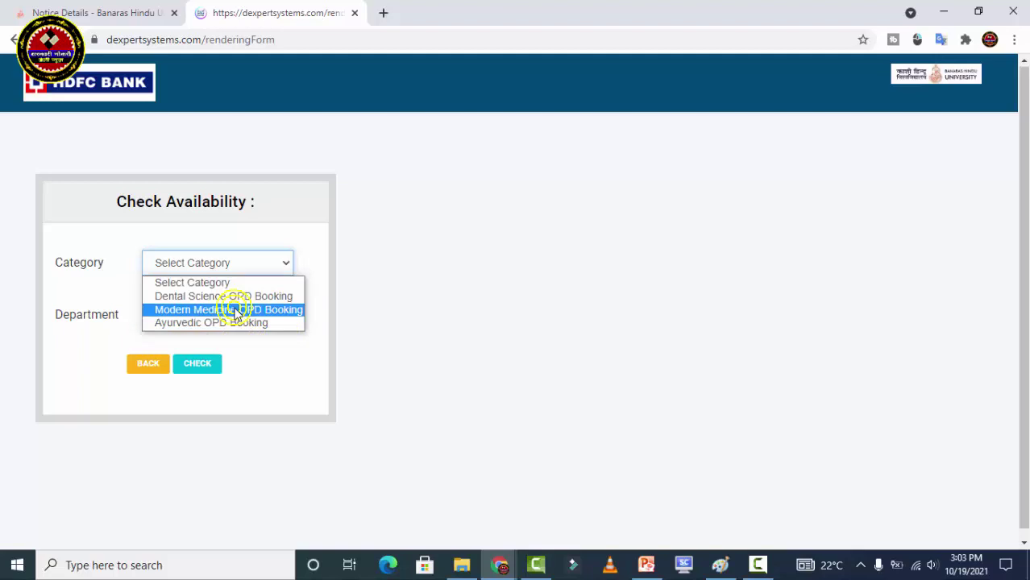
left_click(225, 310)
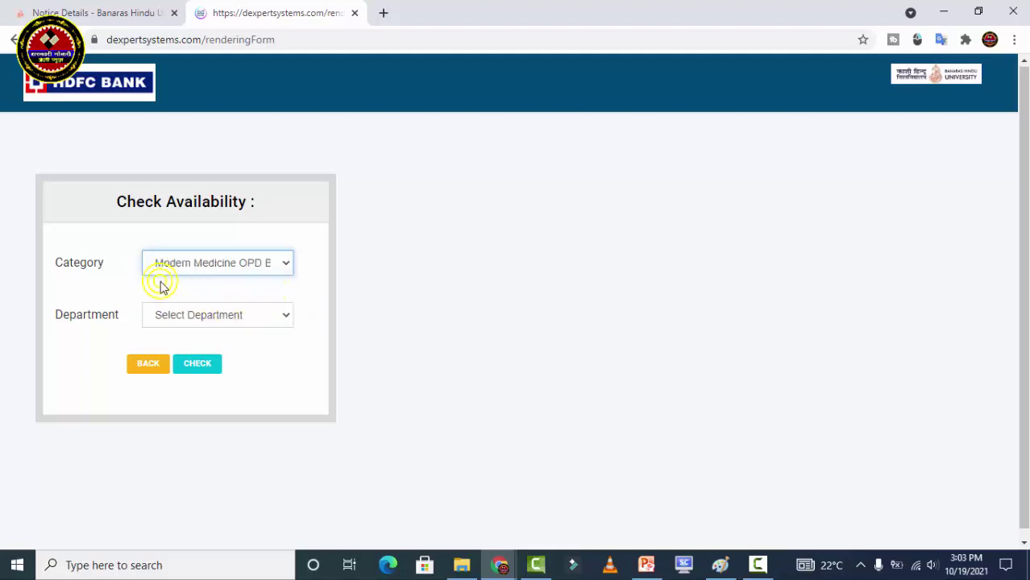
- Choose the CARDIOTHORACIC department and check its available appointment slots
left_click(241, 319)
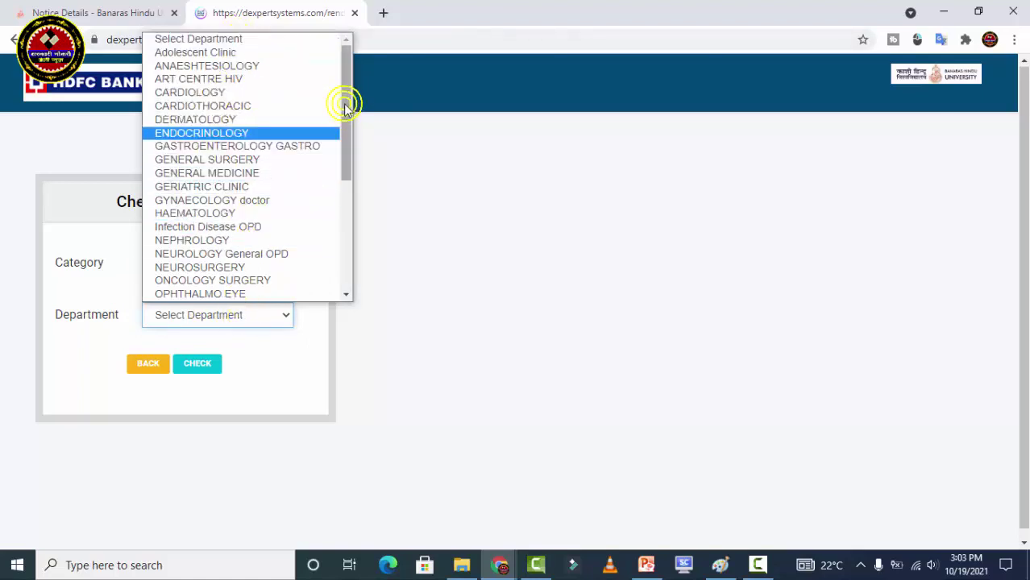
left_click_drag(345, 107, 345, 78)
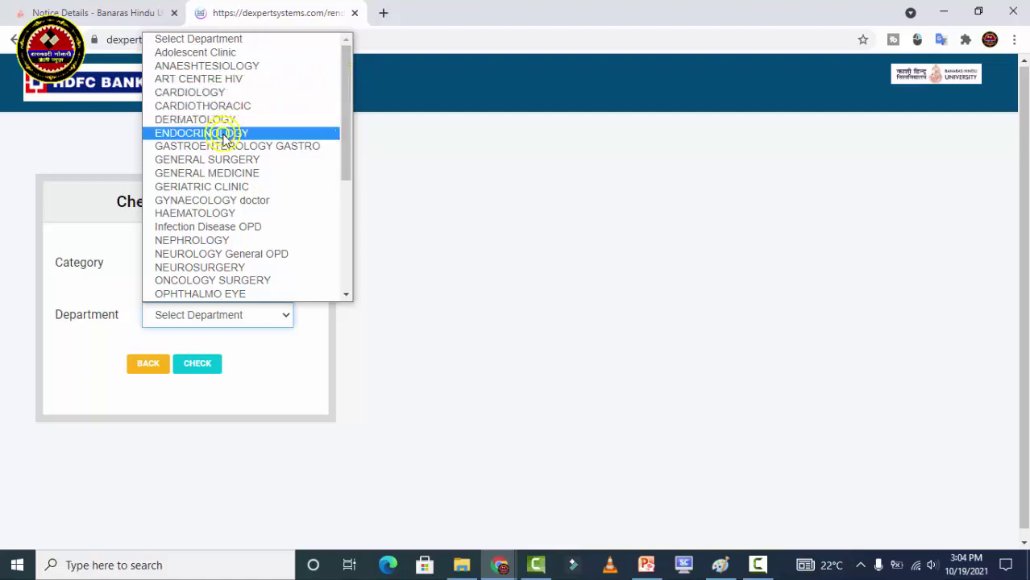
left_click(216, 105)
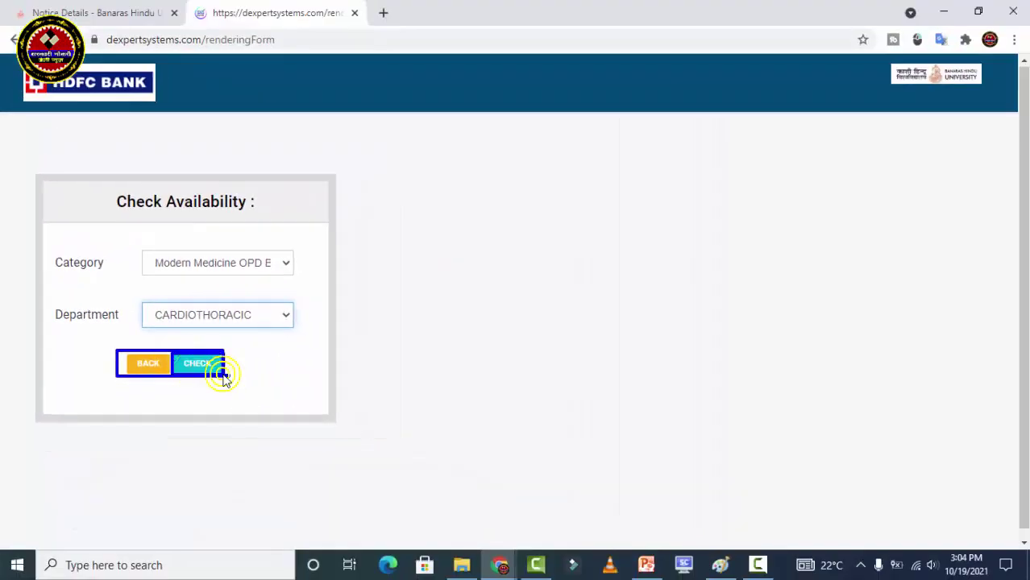
left_click(223, 375)
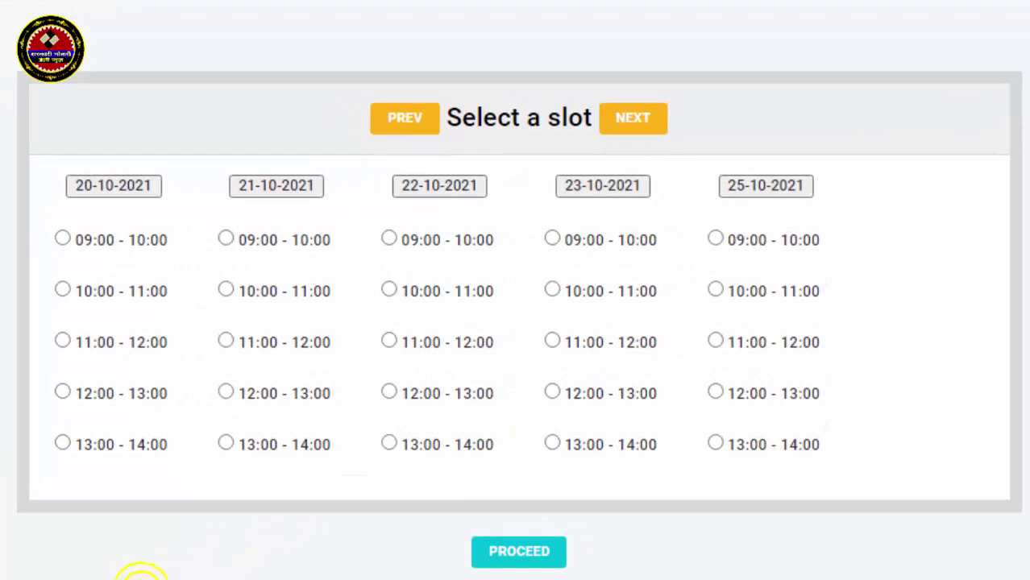
- Show the next set of appointment dates, 26-10-2021 to 30-10-2021, and examine their time slots
mouse_move(34, 158)
left_mouse_down()
mouse_move(228, 361)
mouse_move(702, 501)
mouse_move(862, 486)
left_mouse_up()
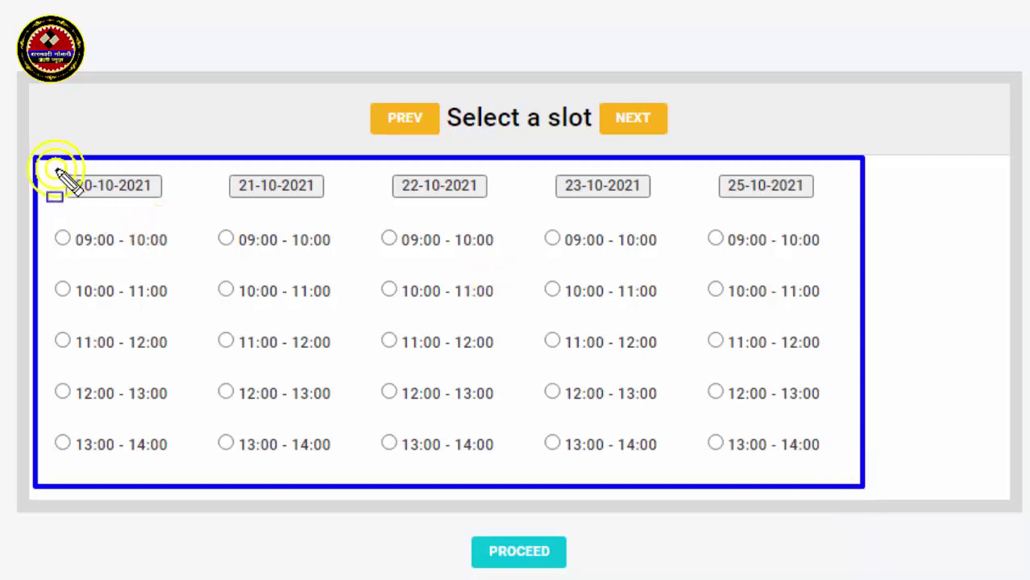
mouse_move(55, 169)
left_mouse_down()
mouse_move(379, 215)
mouse_move(818, 195)
left_mouse_up()
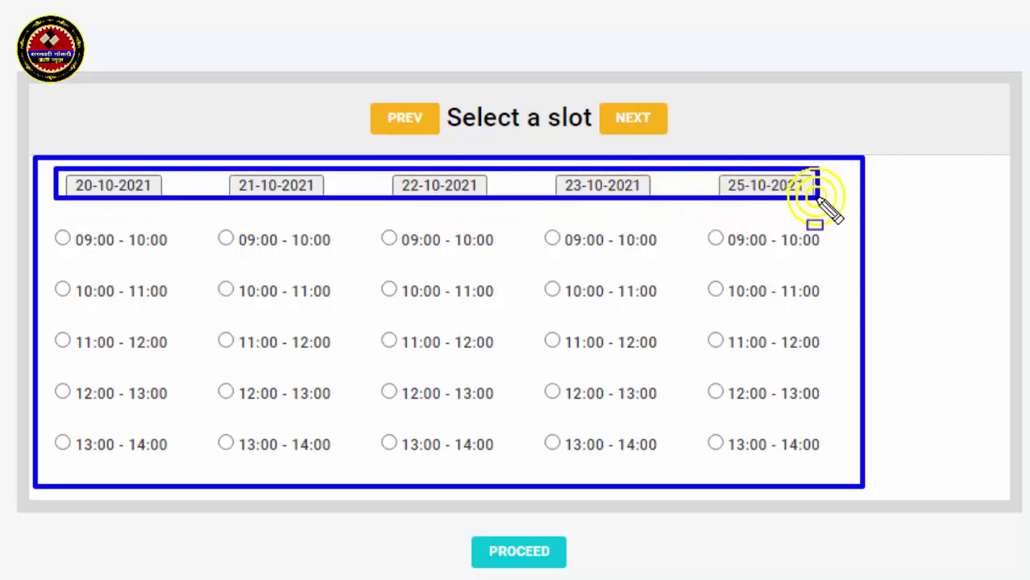
key("Escape")
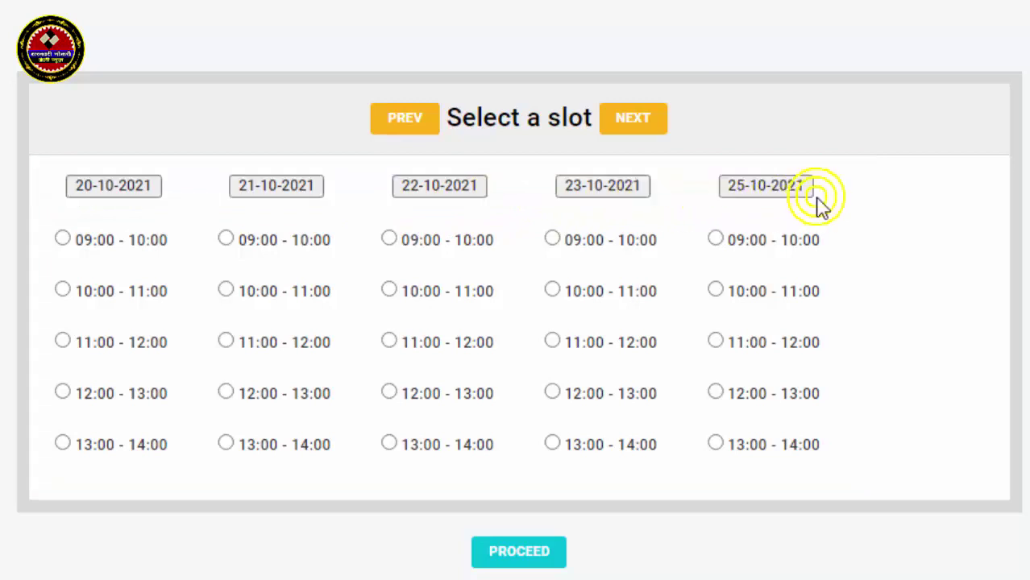
left_click(614, 119)
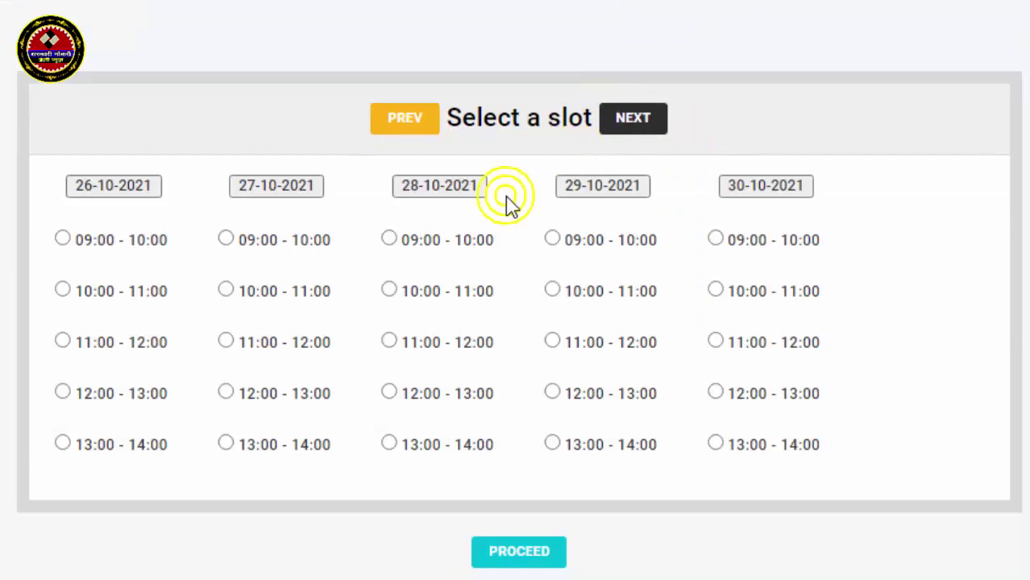
mouse_move(38, 172)
left_mouse_down()
mouse_move(559, 221)
mouse_move(831, 200)
left_mouse_up()
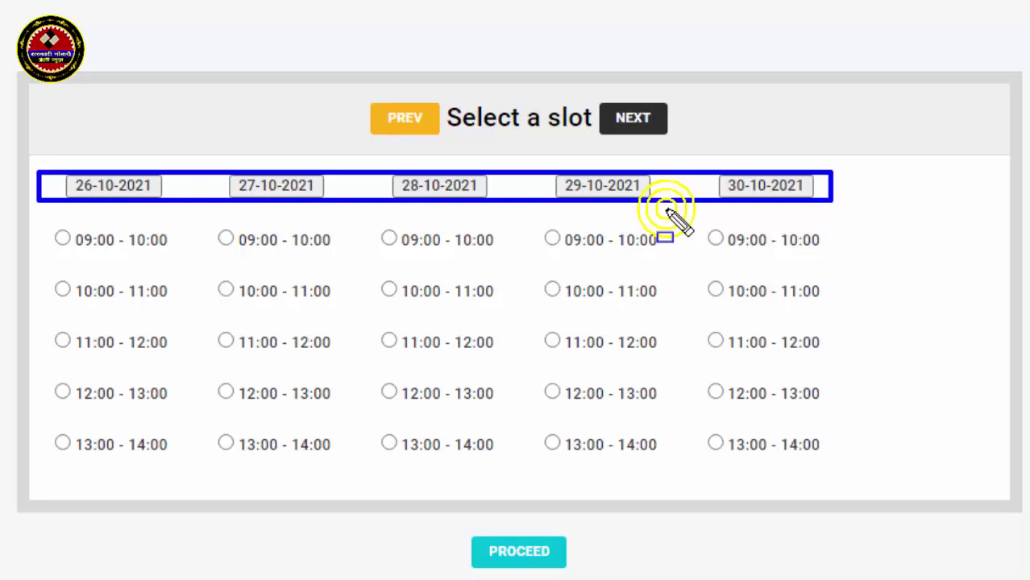
left_click_drag(34, 225, 179, 256)
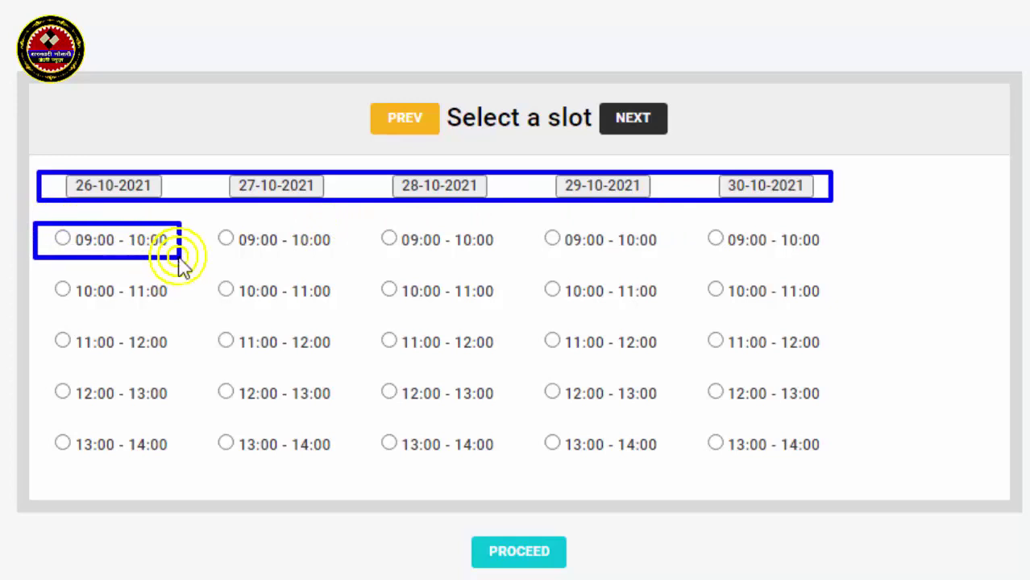
- Try several time slots on 26-10-2021, including 09:00 - 10:00 and 13:00 - 14:00
left_click(63, 239)
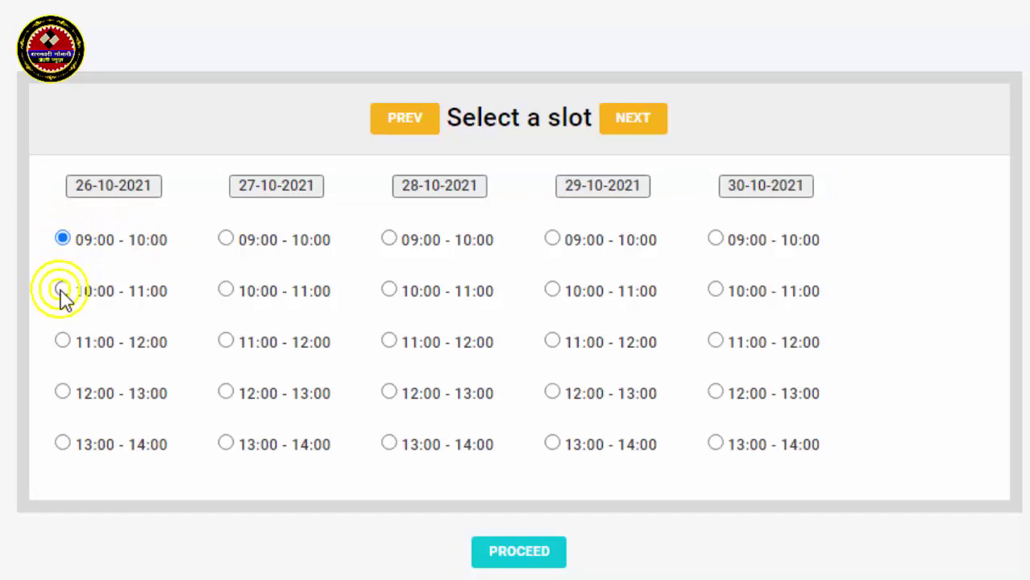
left_click(63, 342)
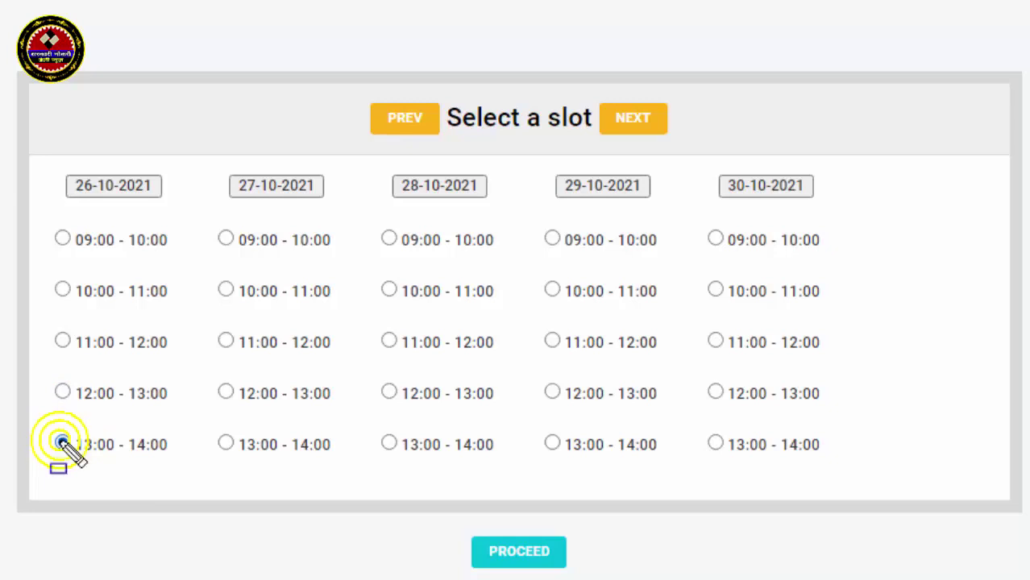
mouse_move(39, 160)
left_mouse_down()
mouse_move(161, 477)
mouse_move(182, 476)
left_mouse_up()
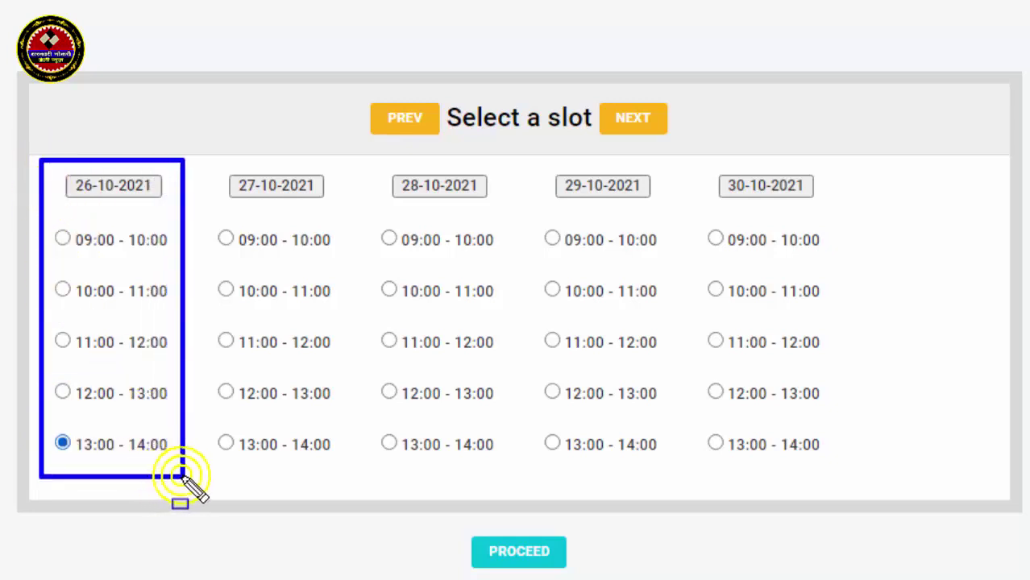
mouse_move(199, 164)
left_mouse_down()
mouse_move(290, 396)
mouse_move(338, 475)
left_mouse_up()
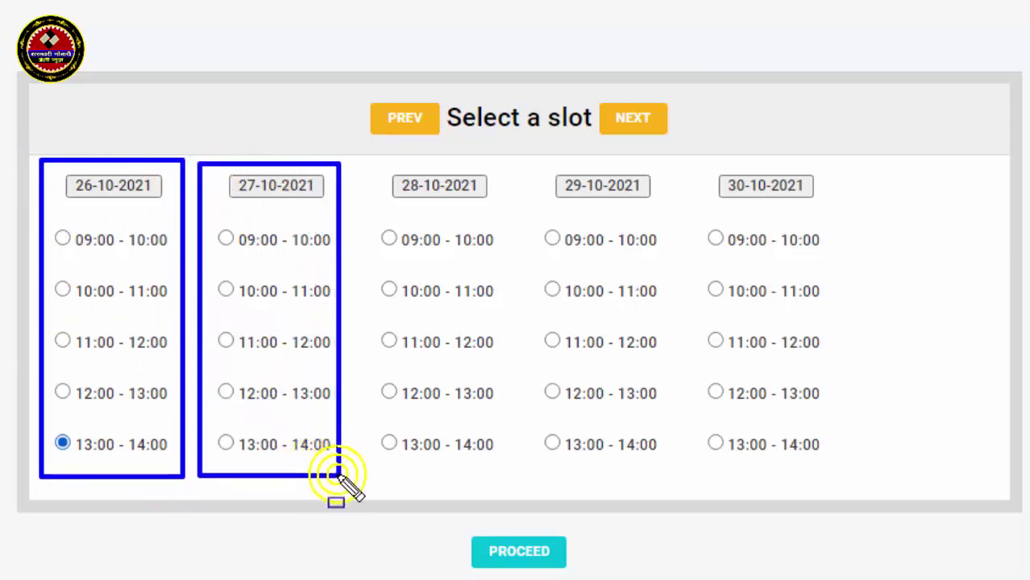
key("Escape")
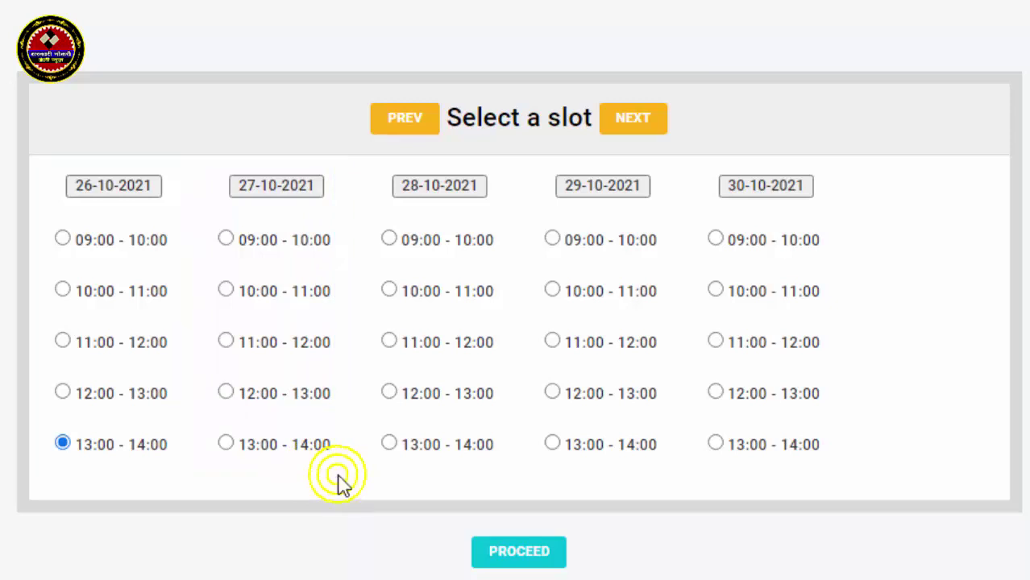
- Select the 09:00 - 10:00 slot on 26-10-2021 and proceed to the patient details form
left_click(62, 239)
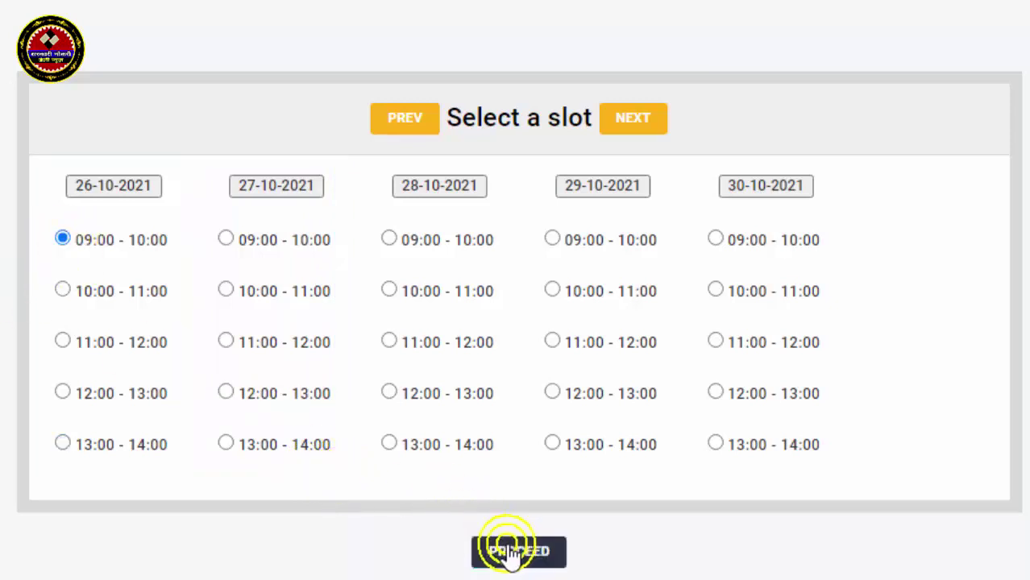
key("F12")
left_click_drag(460, 537, 564, 566)
key("Escape")
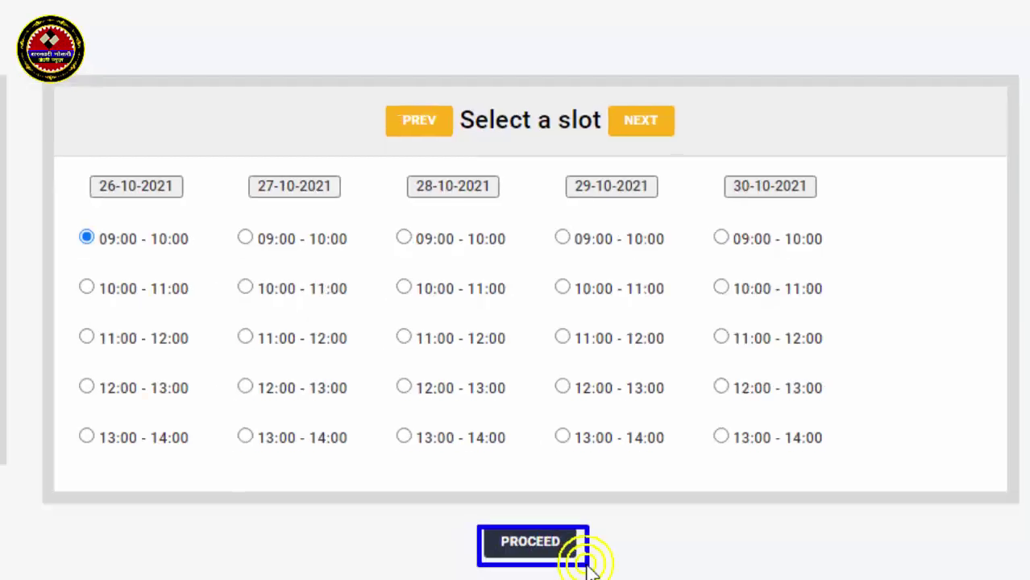
left_click(609, 512)
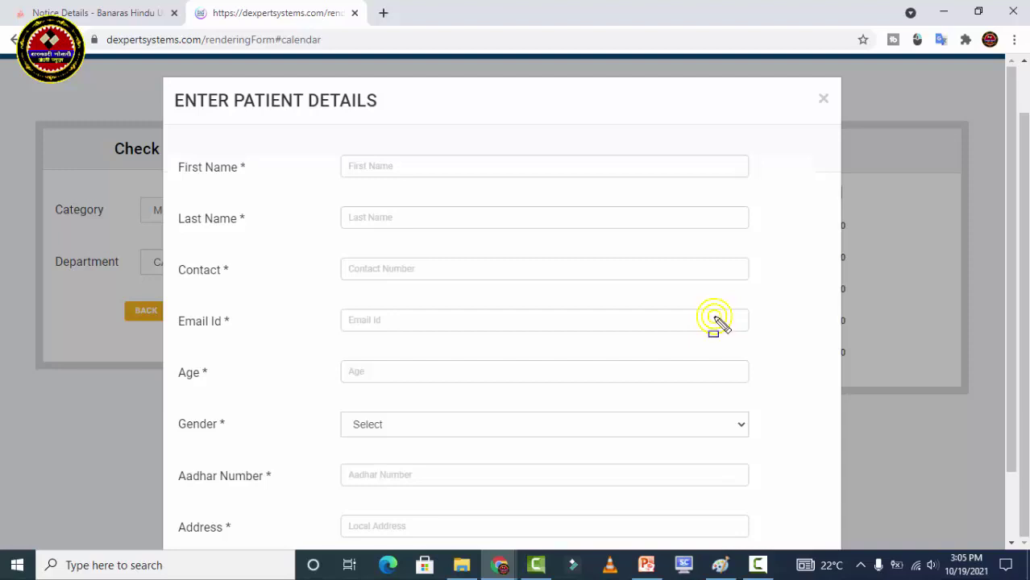
- Examine the patient form's required first name, last name, contact, email and age fields
mouse_move(165, 86)
left_mouse_down()
mouse_move(297, 113)
mouse_move(388, 115)
left_mouse_up()
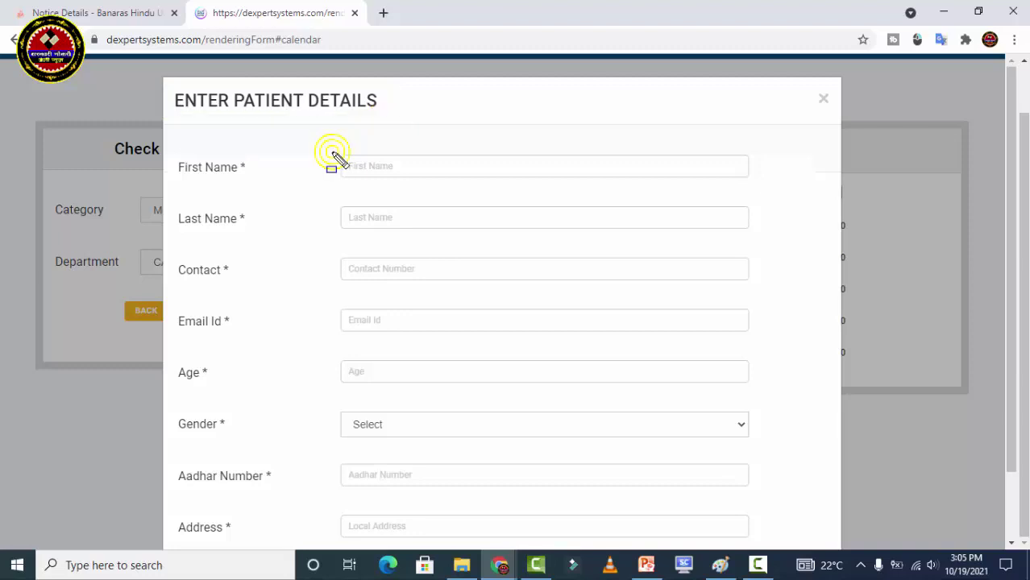
left_click_drag(330, 153, 522, 180)
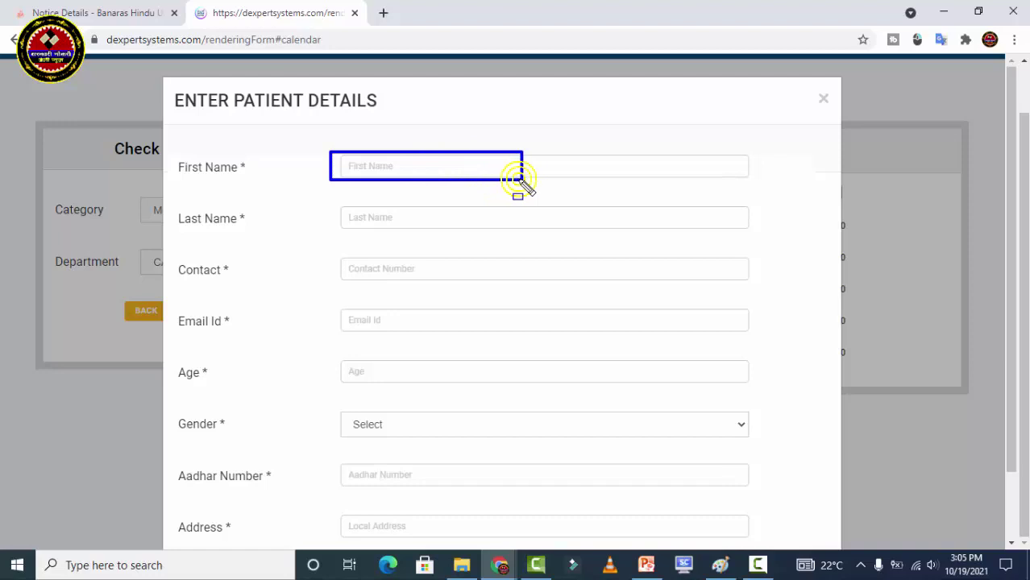
mouse_move(334, 202)
left_mouse_down()
mouse_move(422, 228)
mouse_move(503, 233)
left_mouse_up()
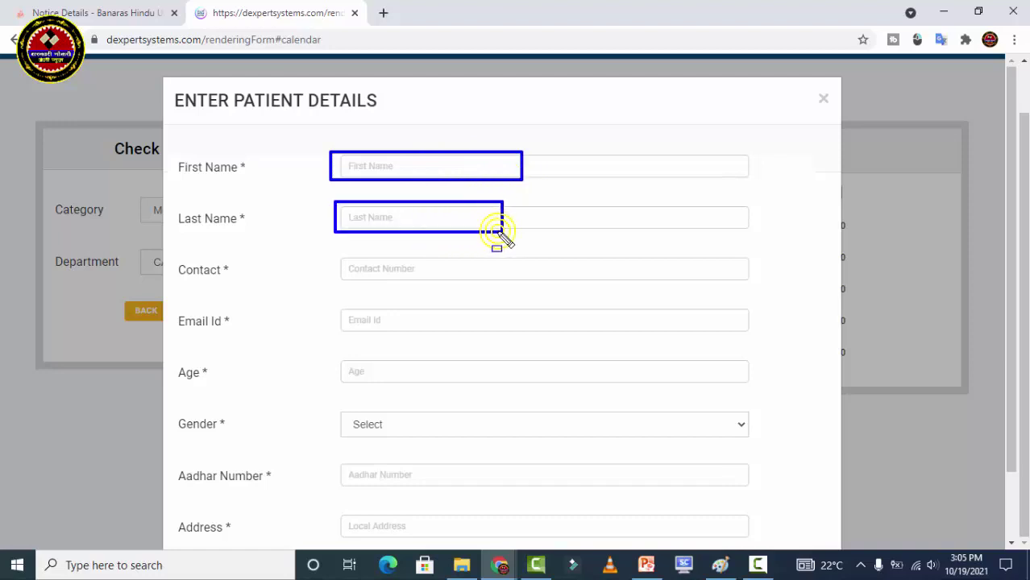
left_click_drag(335, 256, 480, 279)
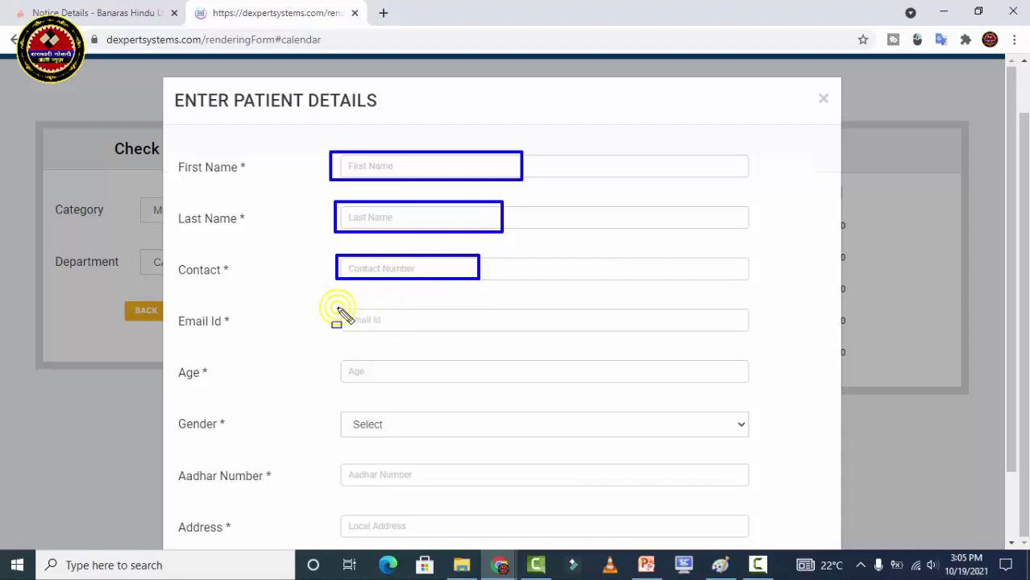
left_click_drag(335, 307, 485, 329)
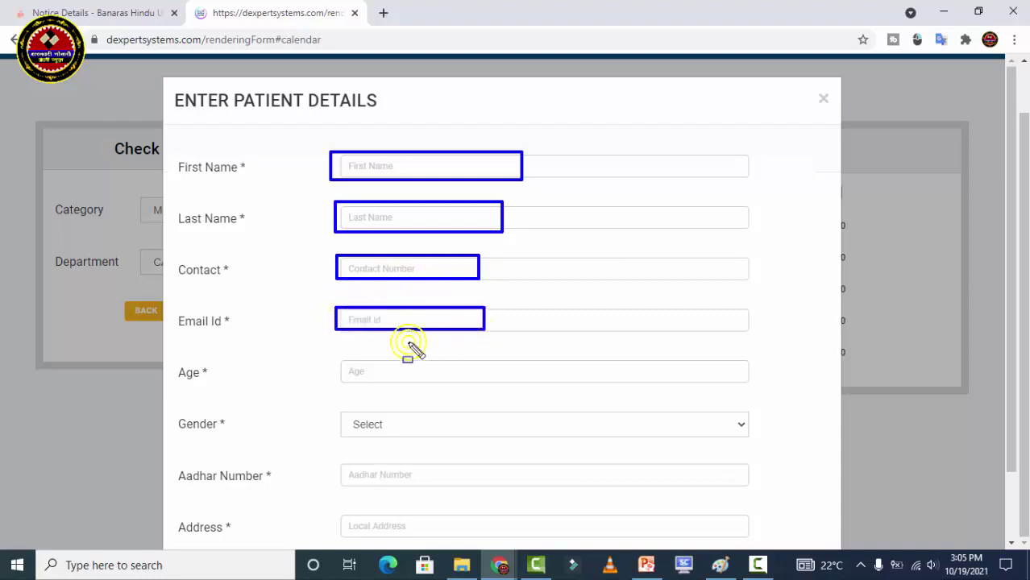
left_click_drag(335, 358, 500, 385)
key("Escape")
- Set the patient's gender to Male and examine the required Aadhar number and address fields
left_click(534, 424)
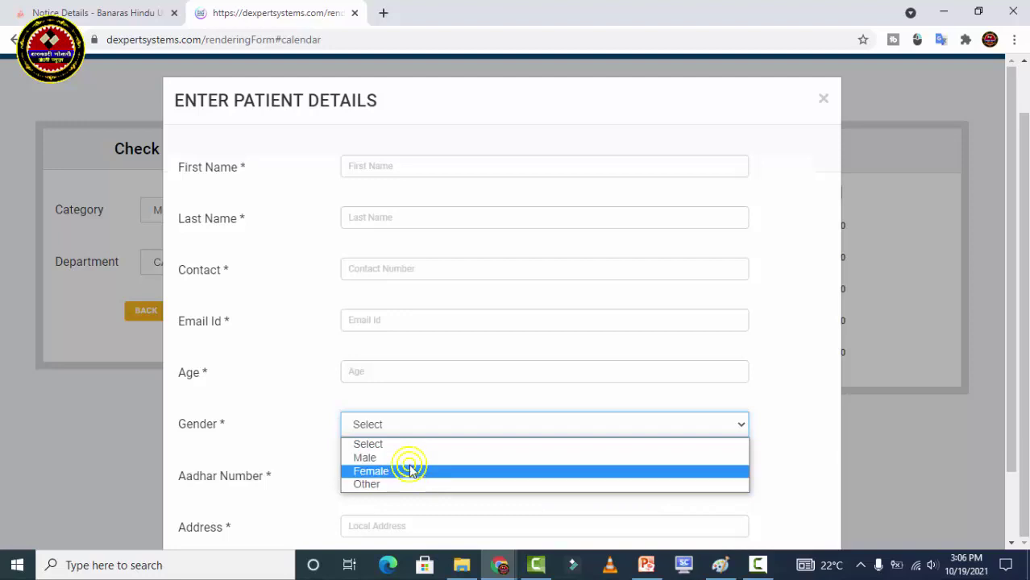
left_click(405, 457)
scroll(1017, 290, "down", 1)
left_click_drag(1017, 293, 1018, 302)
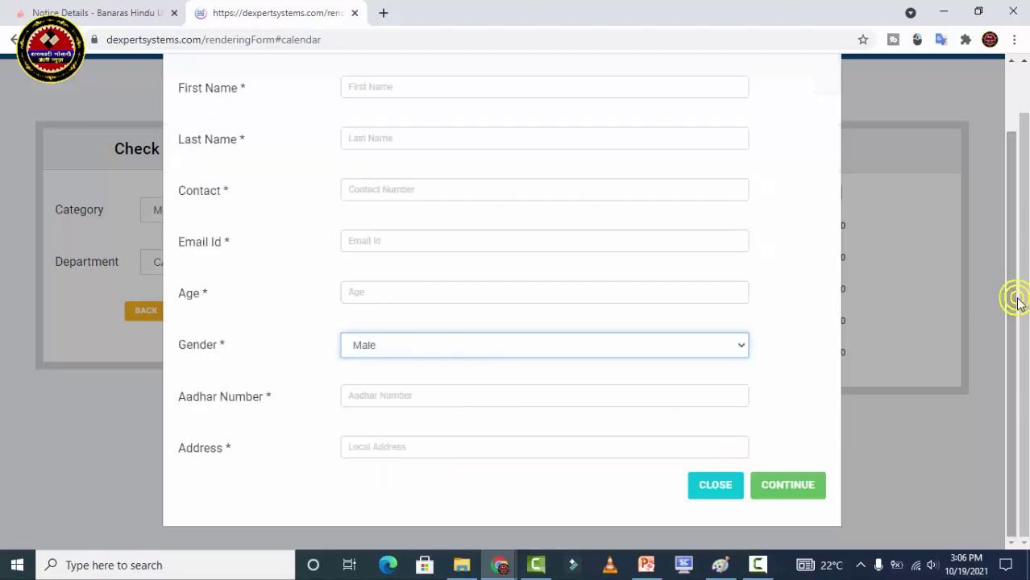
mouse_move(336, 383)
left_mouse_down()
mouse_move(453, 414)
mouse_move(528, 415)
left_mouse_up()
left_click_drag(343, 431, 460, 459)
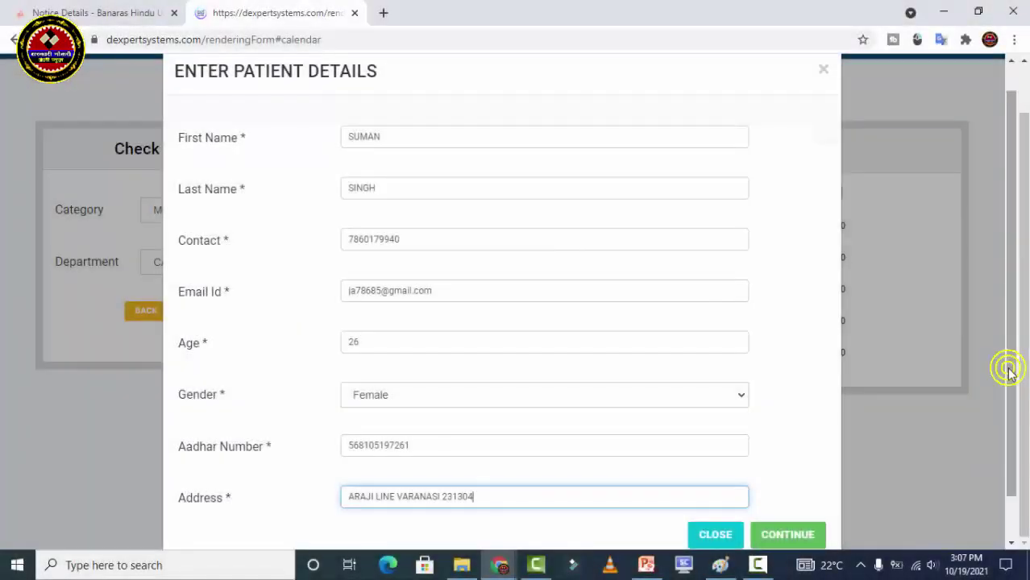
- Submit the completed patient details and continue to the HDFC Bank payment page
left_click_drag(1009, 372, 1015, 411)
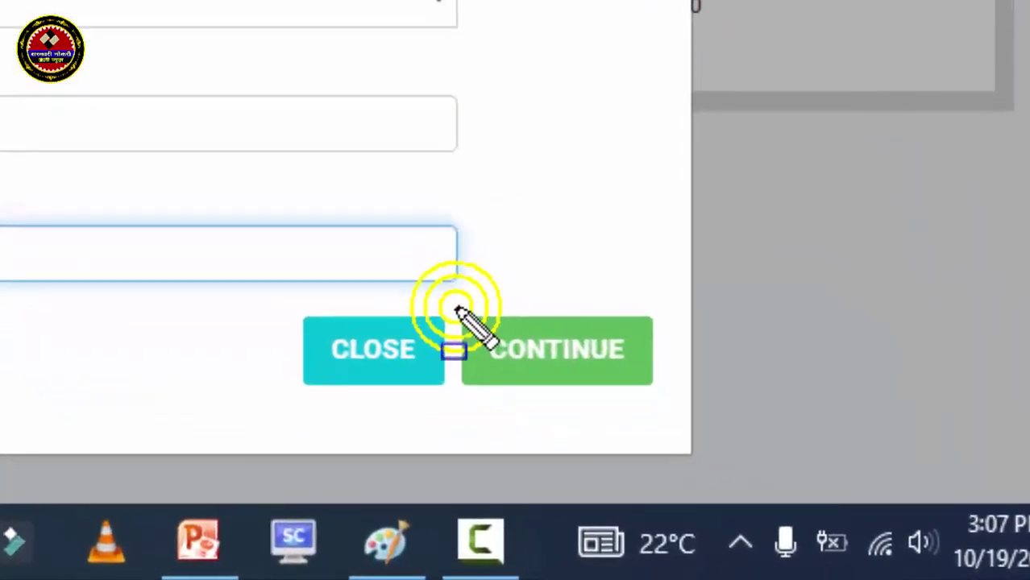
left_click_drag(747, 470, 812, 503)
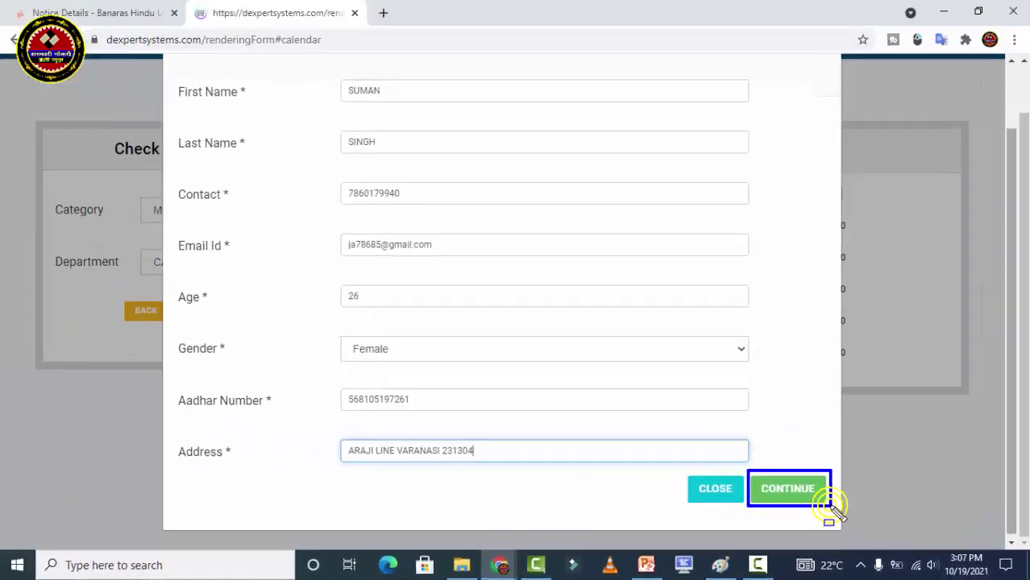
left_click(667, 411)
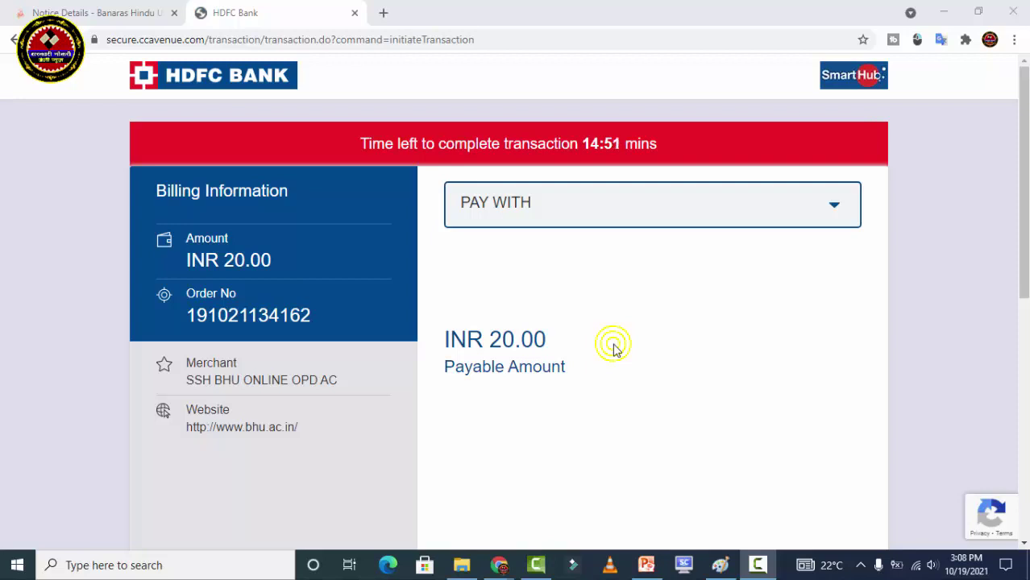
- Examine the billing information and the time left to complete the transaction
left_click_drag(129, 174, 367, 451)
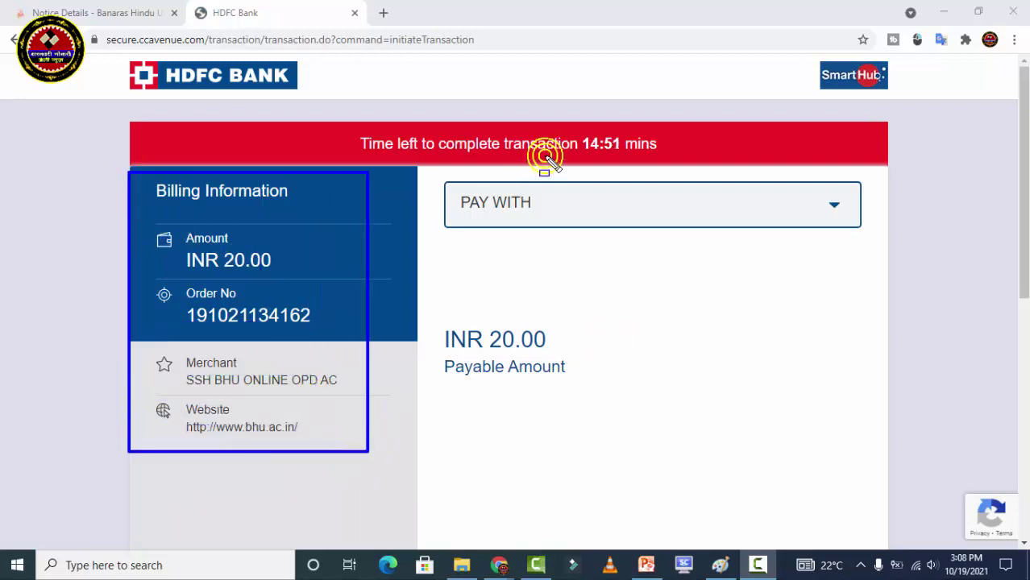
left_click_drag(351, 128, 666, 167)
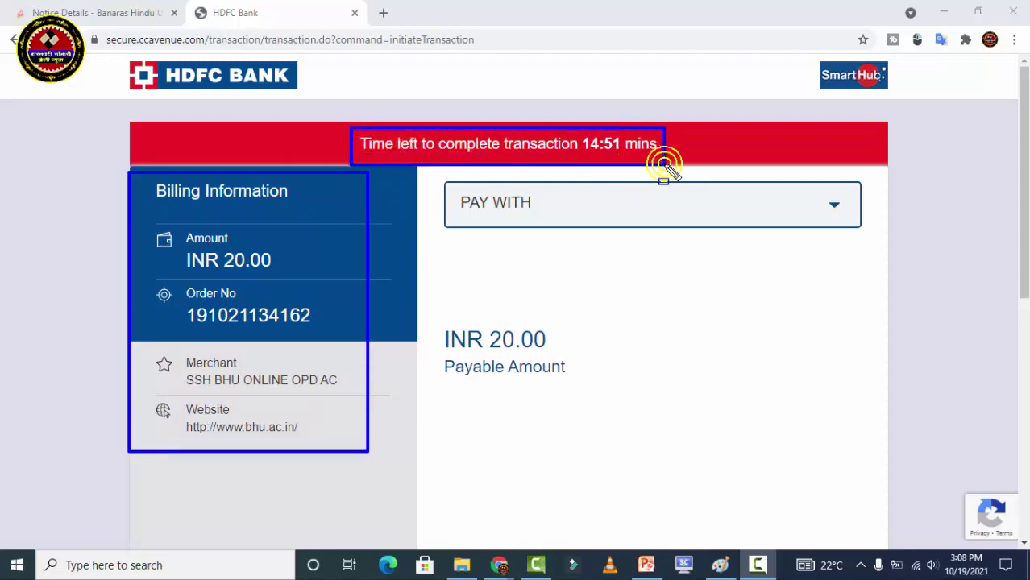
key("Escape")
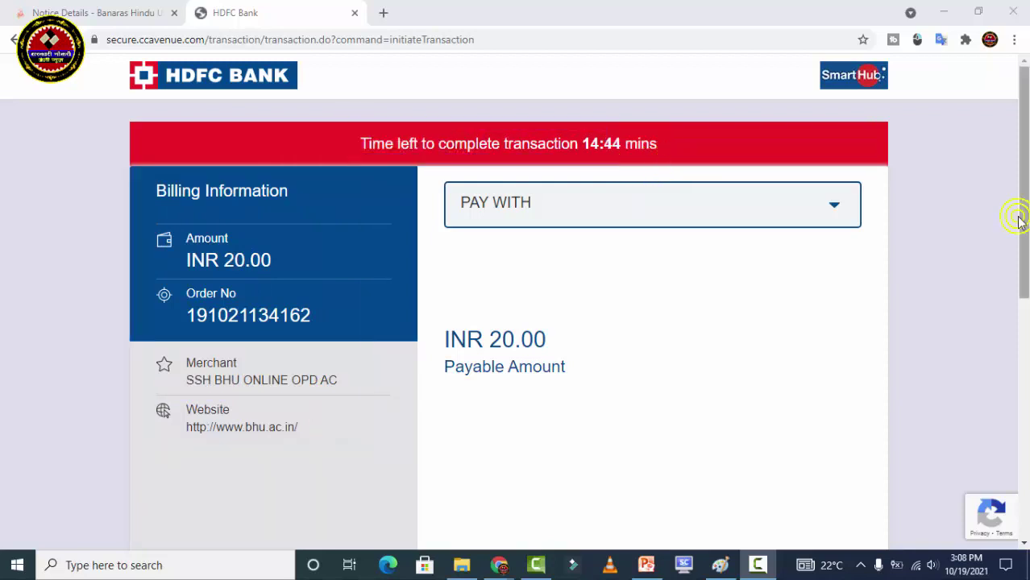
- Review the available payment methods and choose Other Bank Credit Card for the appointment fee
left_click_drag(1020, 196, 1023, 216)
left_click(825, 140)
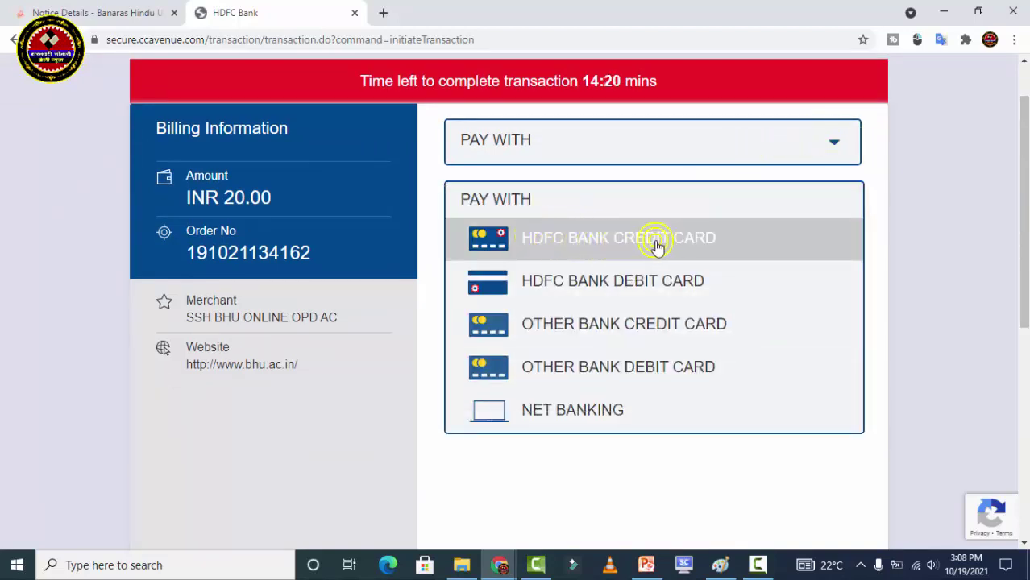
left_click(613, 340)
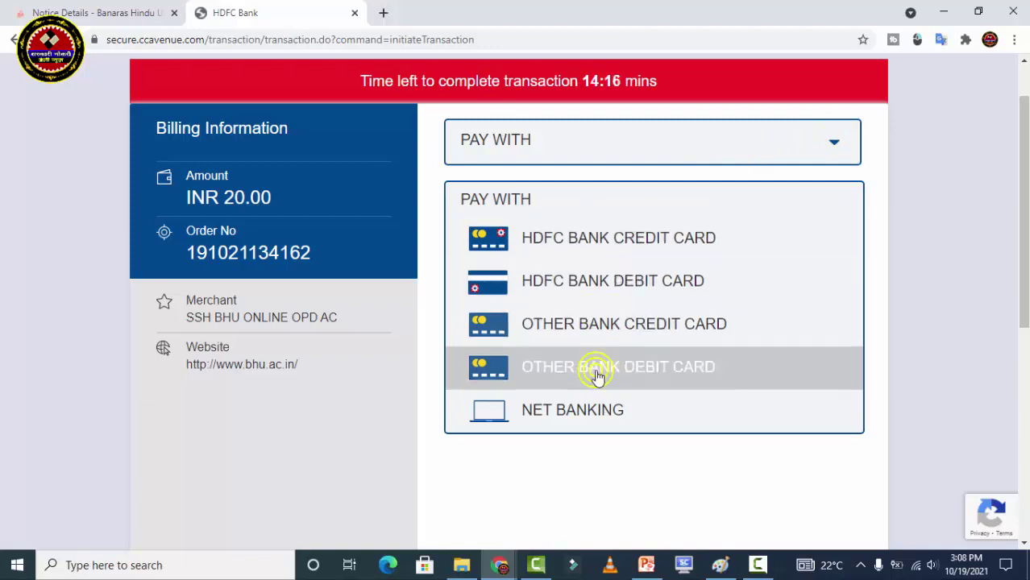
left_click(597, 325)
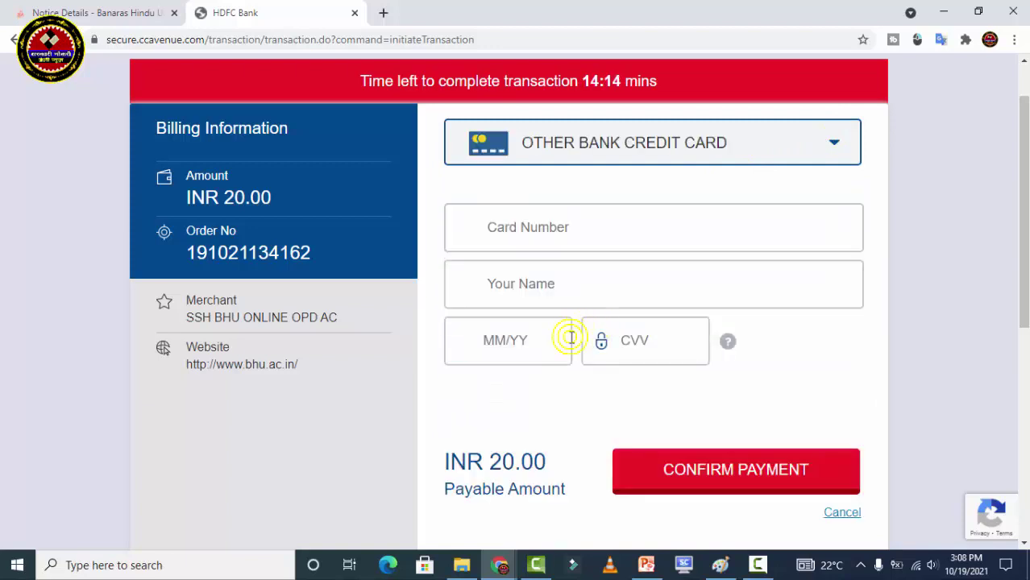
mouse_move(1022, 219)
left_mouse_down()
mouse_move(1023, 266)
mouse_move(1024, 227)
left_mouse_up()
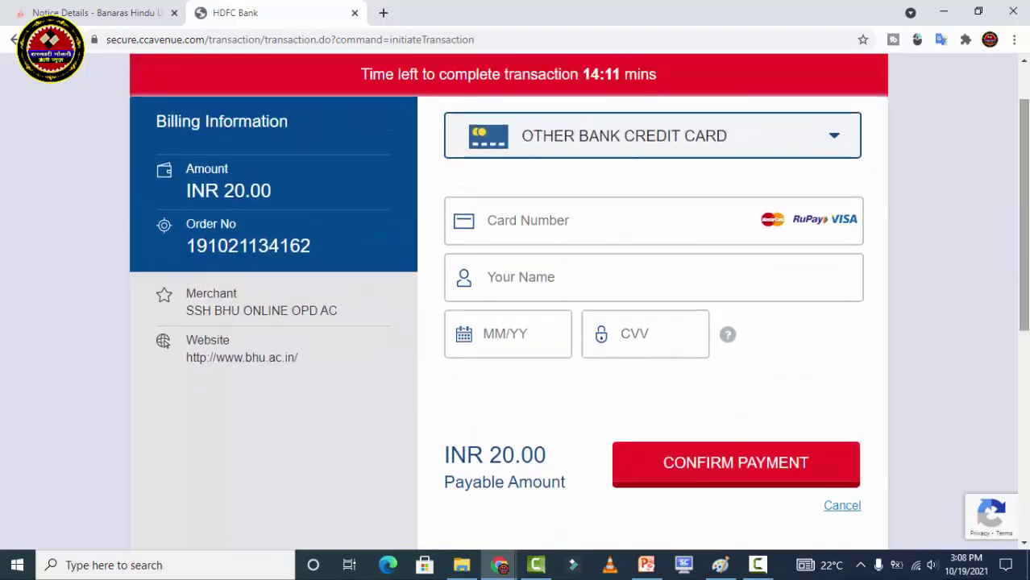
left_click(706, 134)
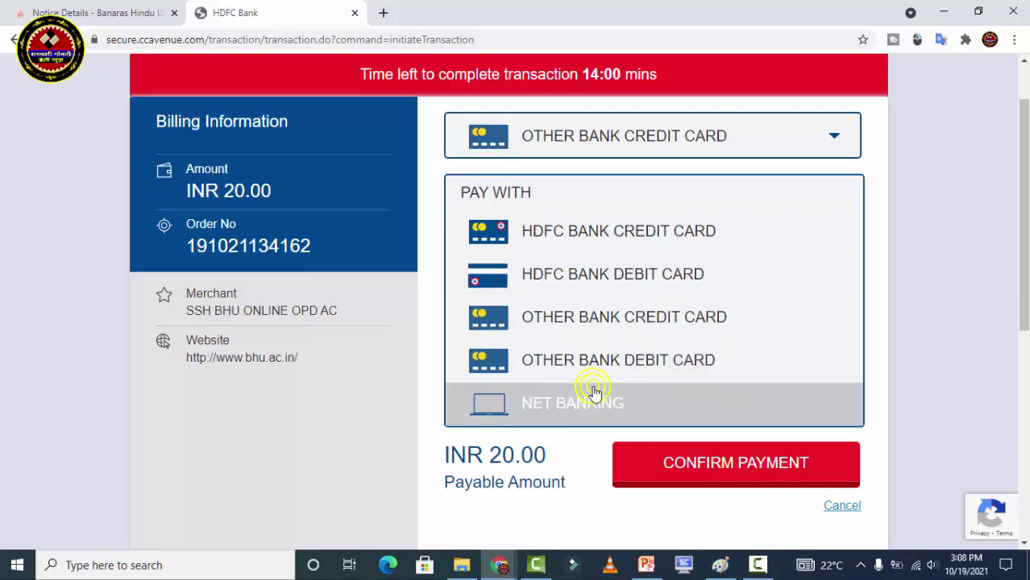
left_click(574, 319)
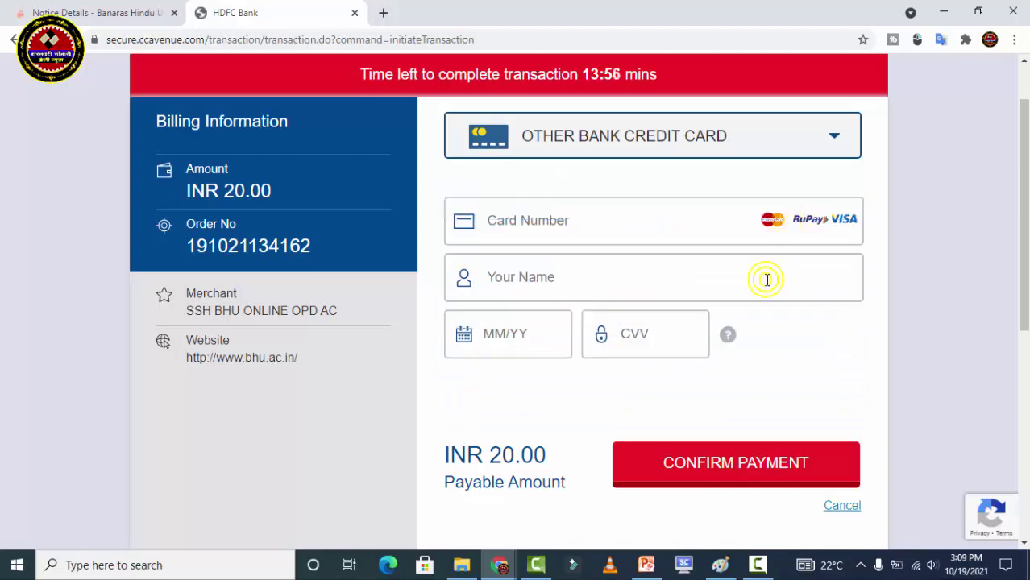
- Examine the credit card form's card number, name, expiry date and CVV fields
mouse_move(444, 198)
left_mouse_down()
mouse_move(596, 252)
mouse_move(722, 248)
left_mouse_up()
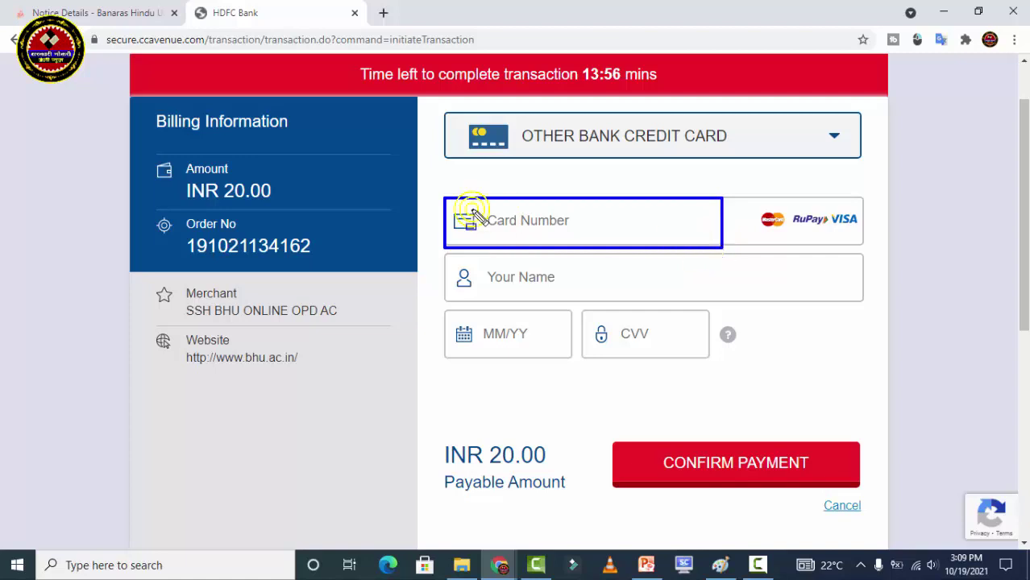
left_click_drag(445, 204, 646, 238)
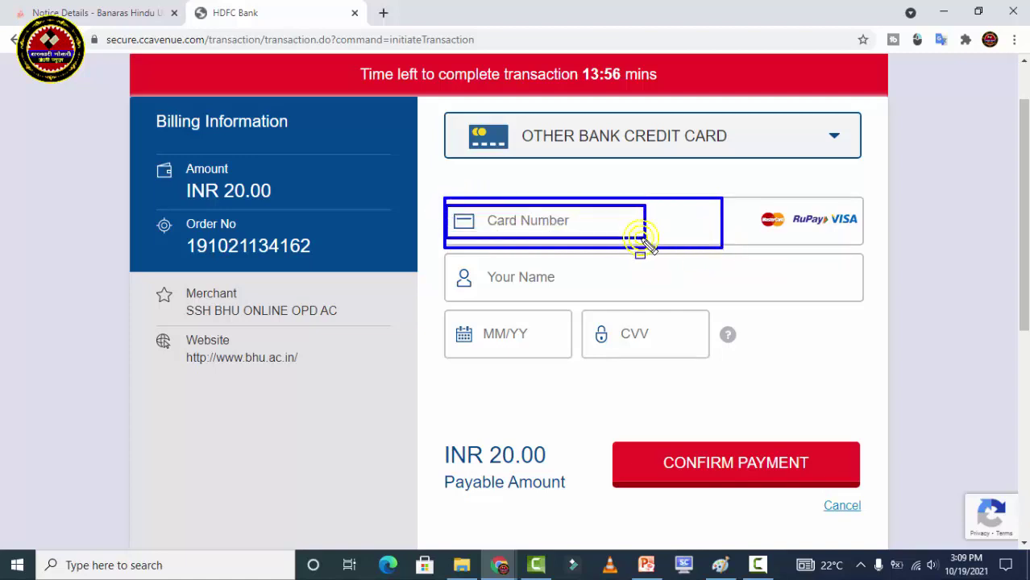
mouse_move(445, 256)
left_mouse_down()
mouse_move(551, 290)
mouse_move(689, 300)
left_mouse_up()
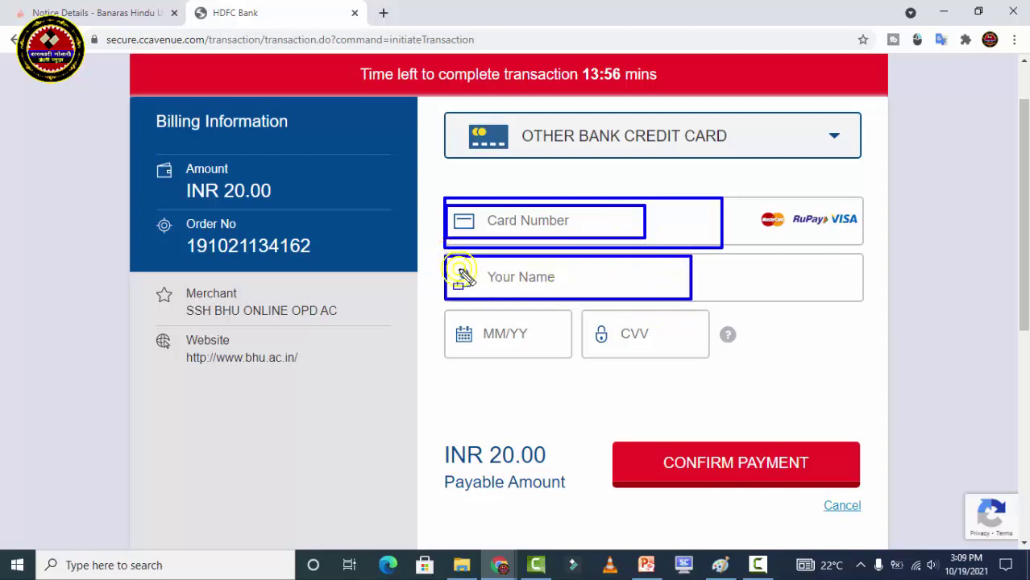
left_click_drag(451, 268, 594, 291)
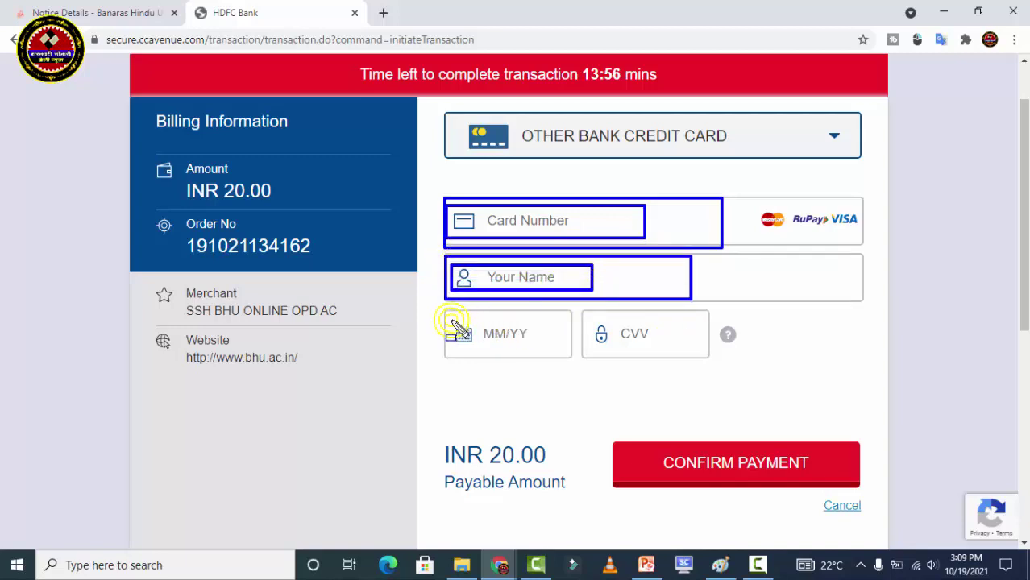
mouse_move(449, 319)
left_mouse_down()
mouse_move(617, 344)
mouse_move(556, 353)
left_mouse_up()
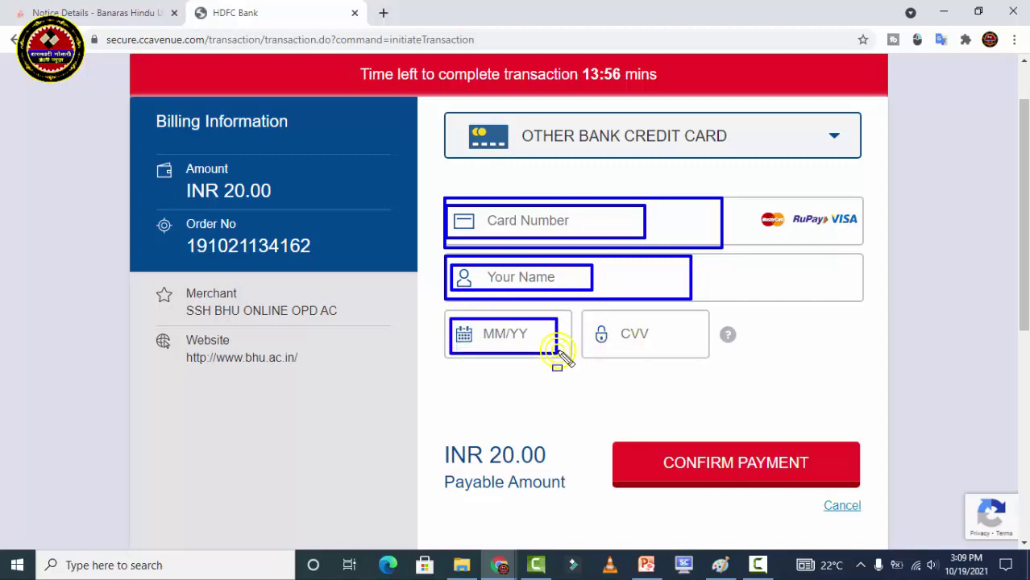
left_click_drag(584, 316, 675, 350)
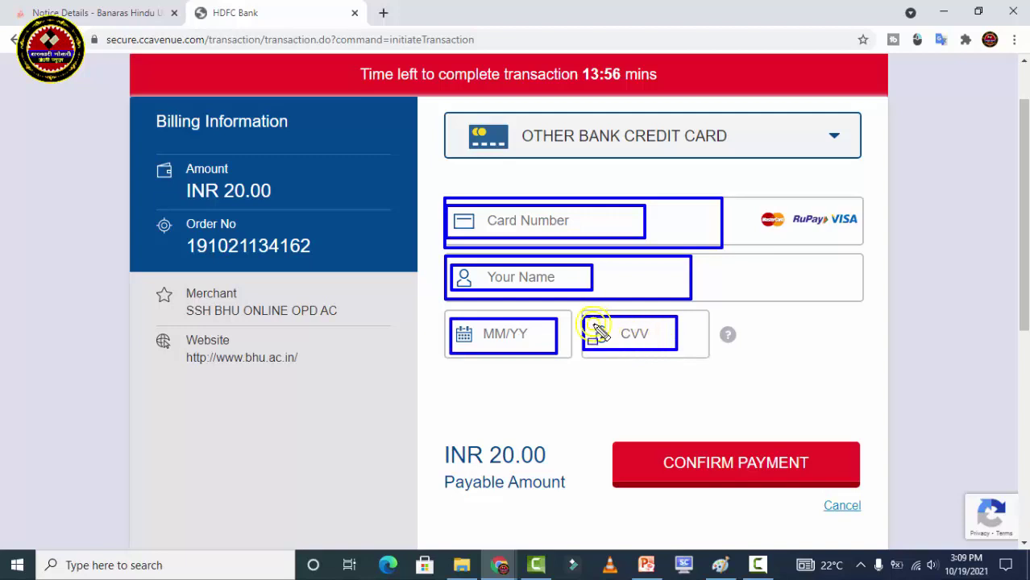
left_click_drag(592, 323, 660, 351)
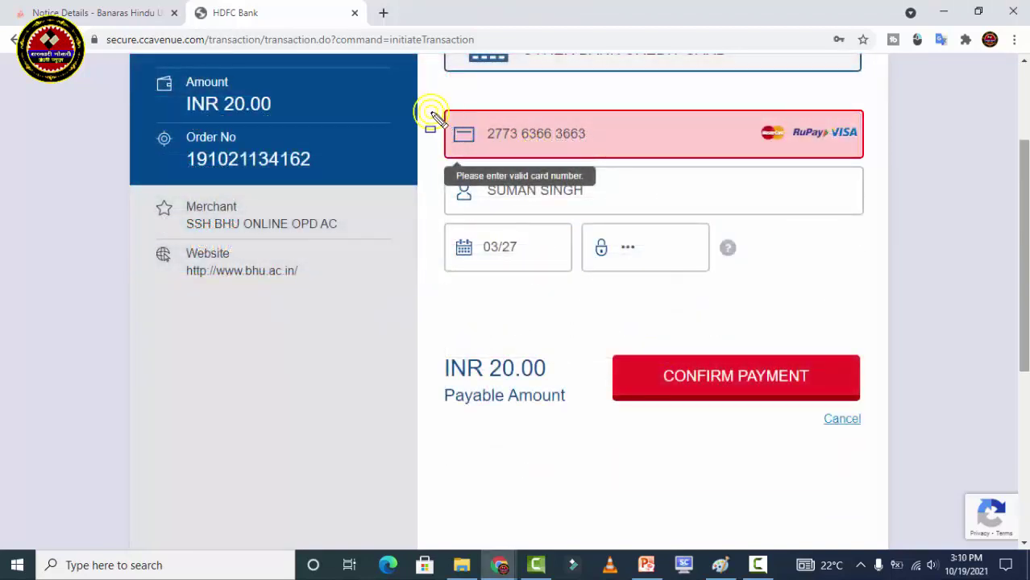
- Check the filled-in card details, the card number's validation message, the payable amount and the payment confirmation option
mouse_move(431, 102)
left_mouse_down()
mouse_move(593, 240)
mouse_move(891, 311)
left_mouse_up()
mouse_move(604, 351)
left_mouse_down()
mouse_move(851, 410)
mouse_move(867, 403)
left_mouse_up()
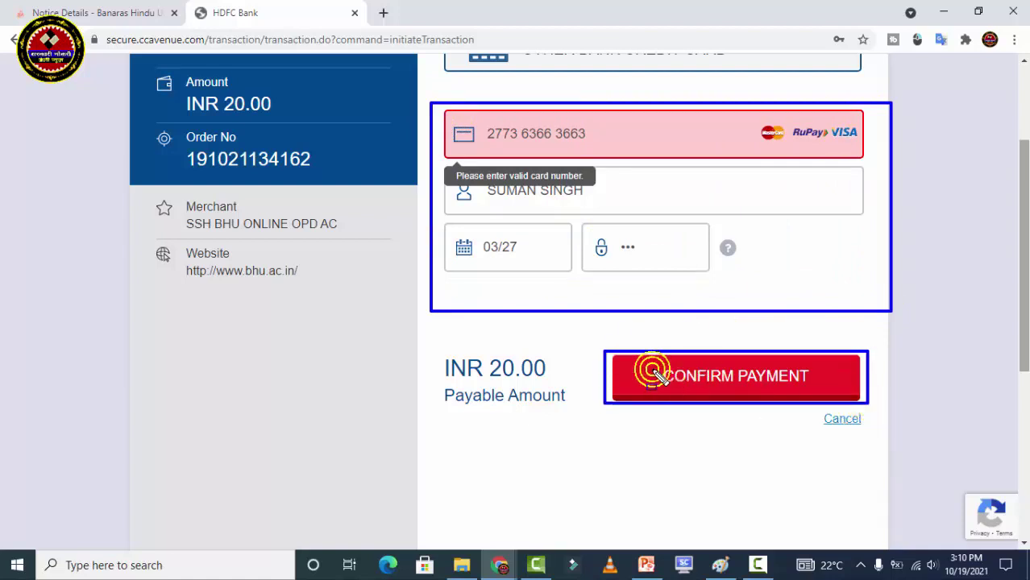
left_click_drag(643, 355, 821, 399)
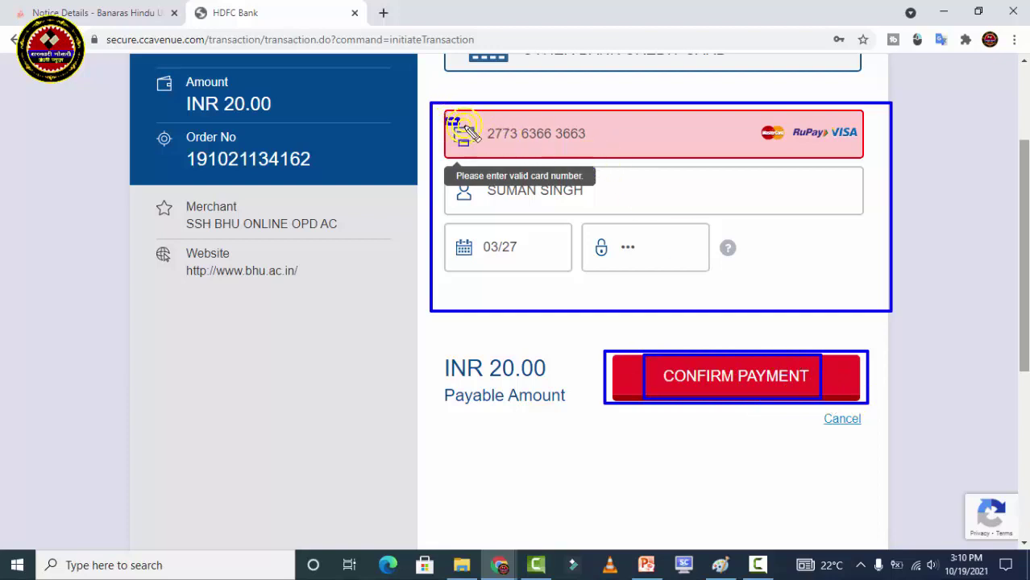
left_click_drag(444, 118, 614, 149)
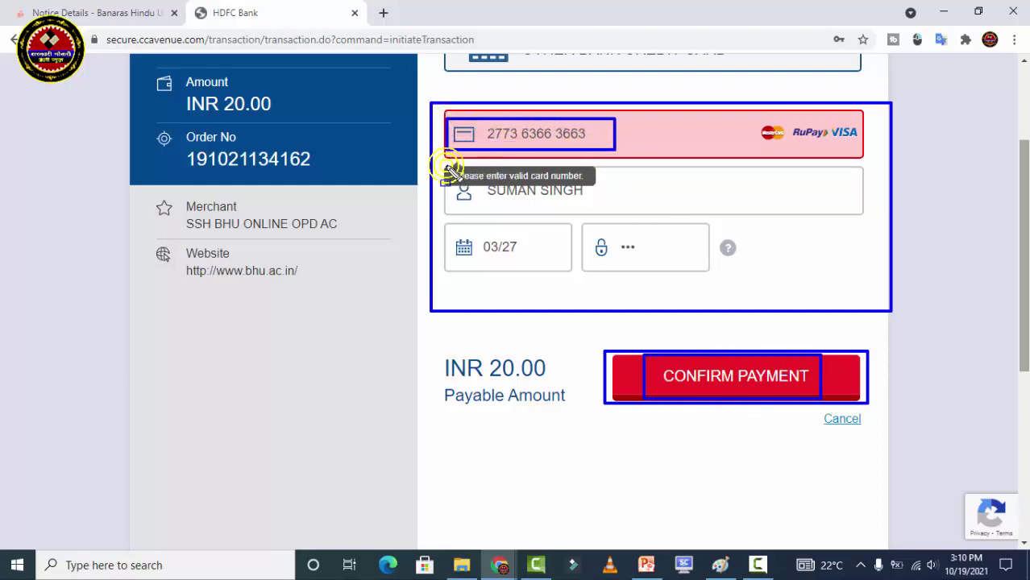
left_click_drag(443, 167, 588, 183)
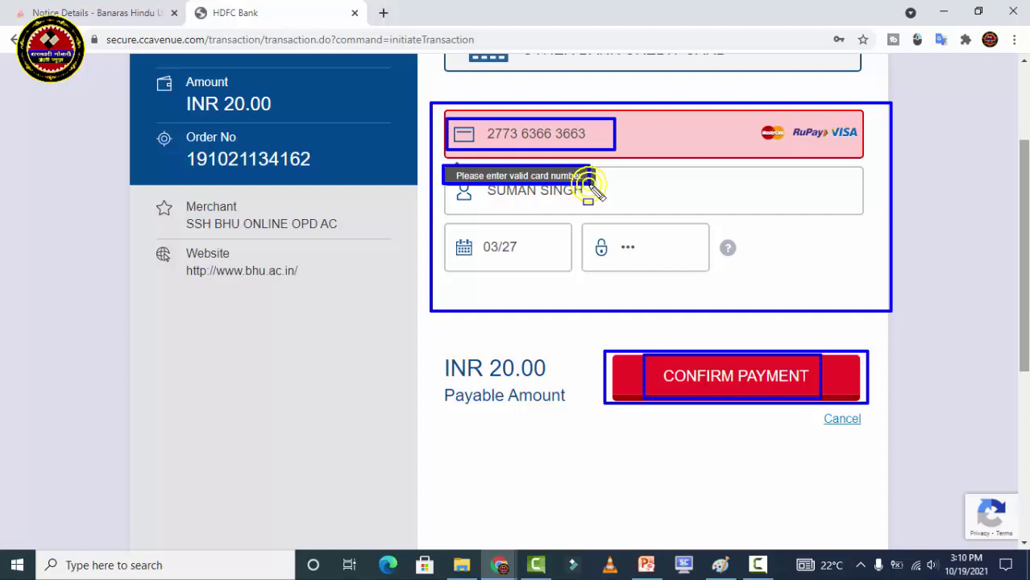
mouse_move(653, 361)
left_mouse_down()
mouse_move(809, 409)
mouse_move(814, 393)
left_mouse_up()
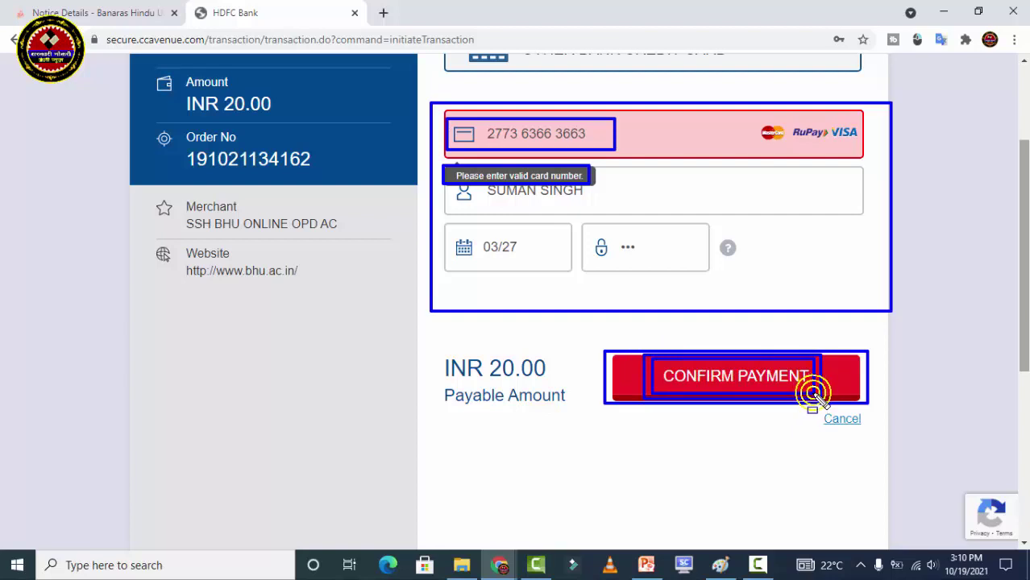
mouse_move(438, 348)
left_mouse_down()
mouse_move(529, 416)
mouse_move(571, 416)
left_mouse_up()
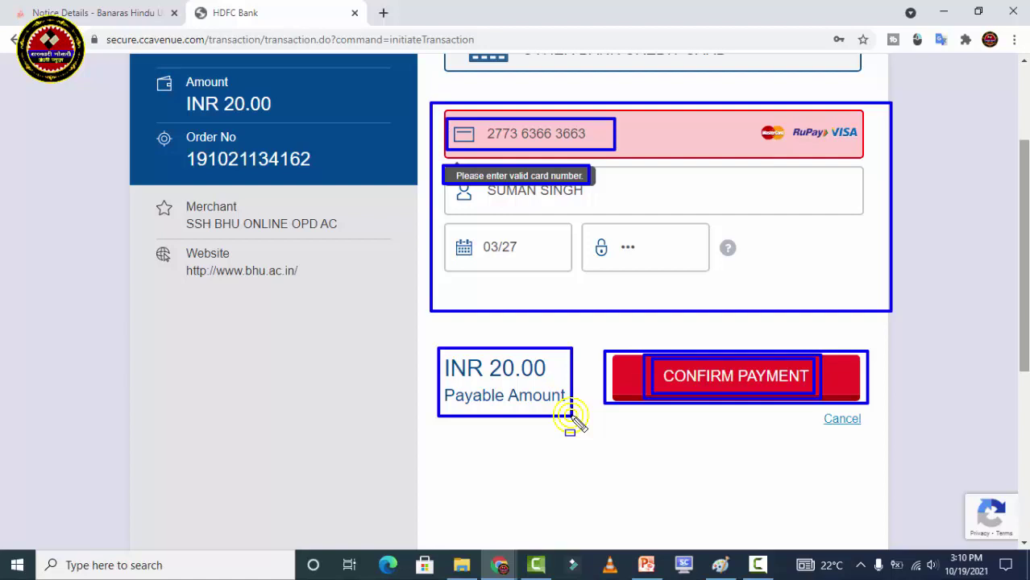
key("Escape")
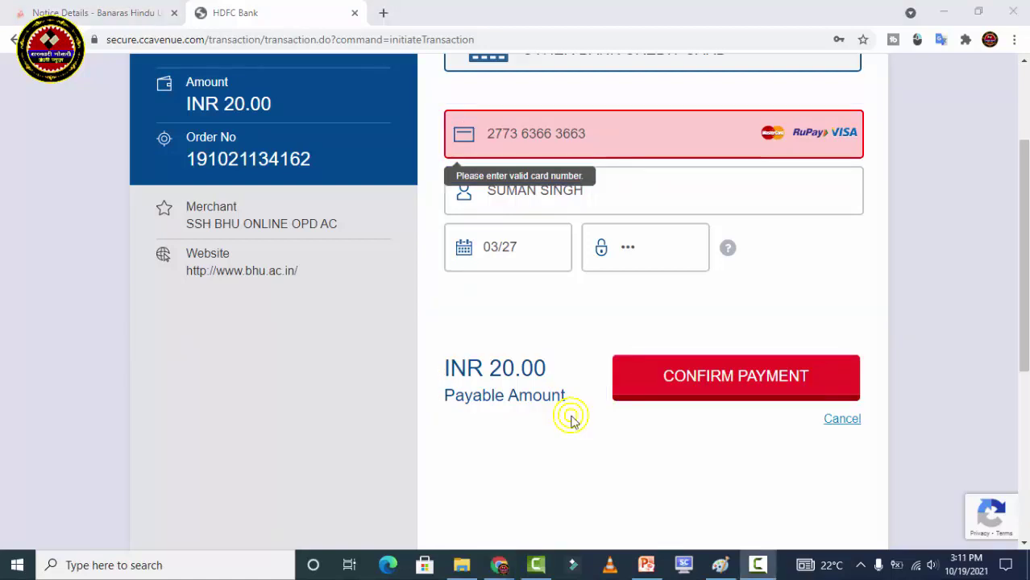
- Look over the payment page once more and return to the Banaras Hindu University OPD registration notice
left_click_drag(1020, 331, 1021, 272)
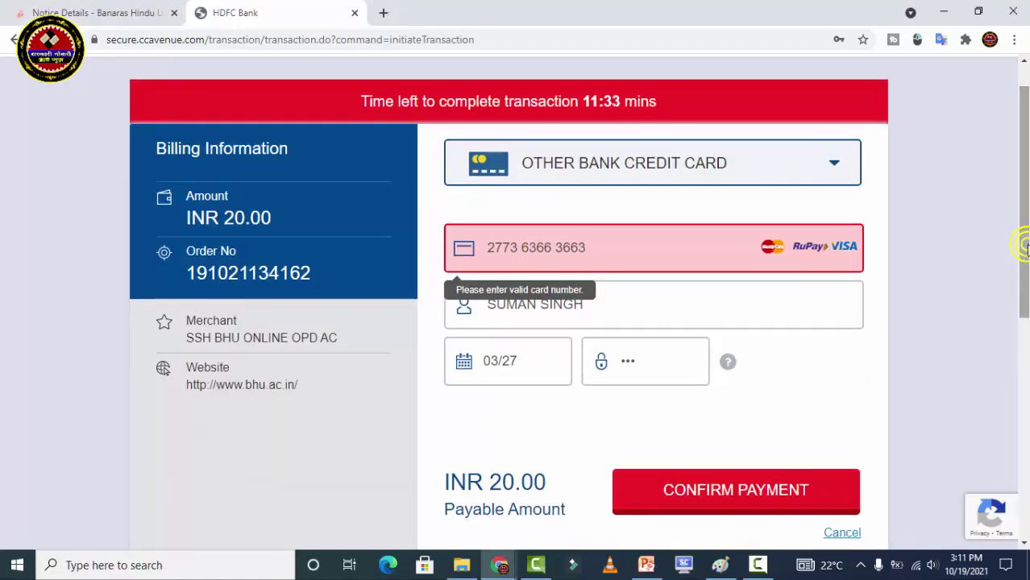
mouse_move(1021, 229)
left_mouse_down()
mouse_move(1023, 377)
mouse_move(1021, 208)
mouse_move(1022, 235)
left_mouse_up()
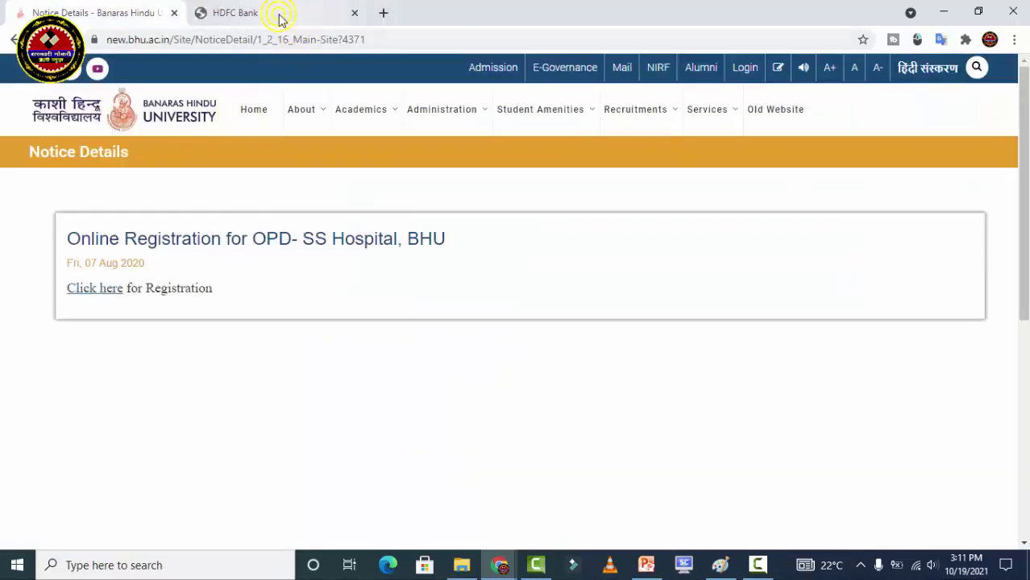
left_click(278, 17)
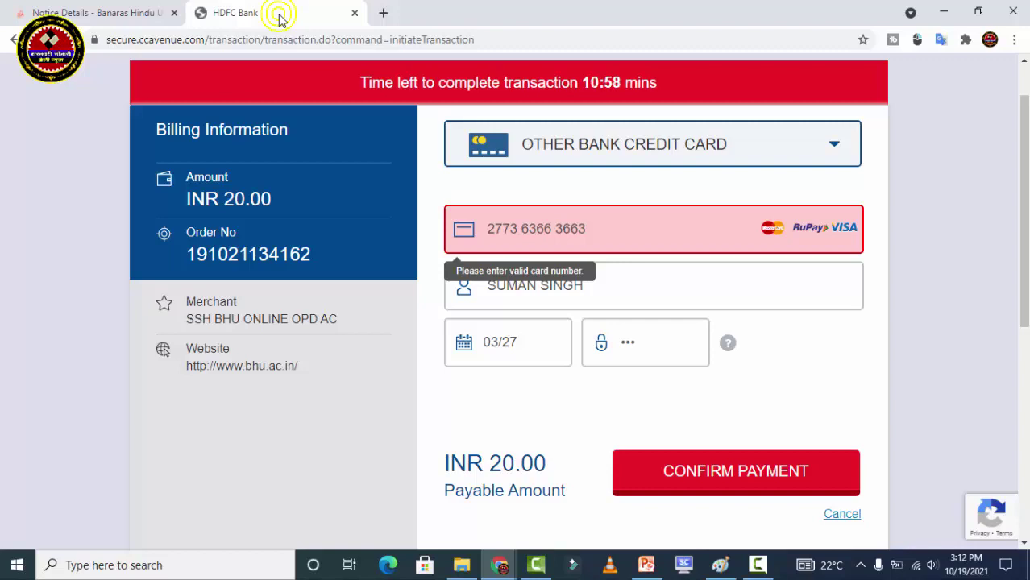
left_click(149, 16)
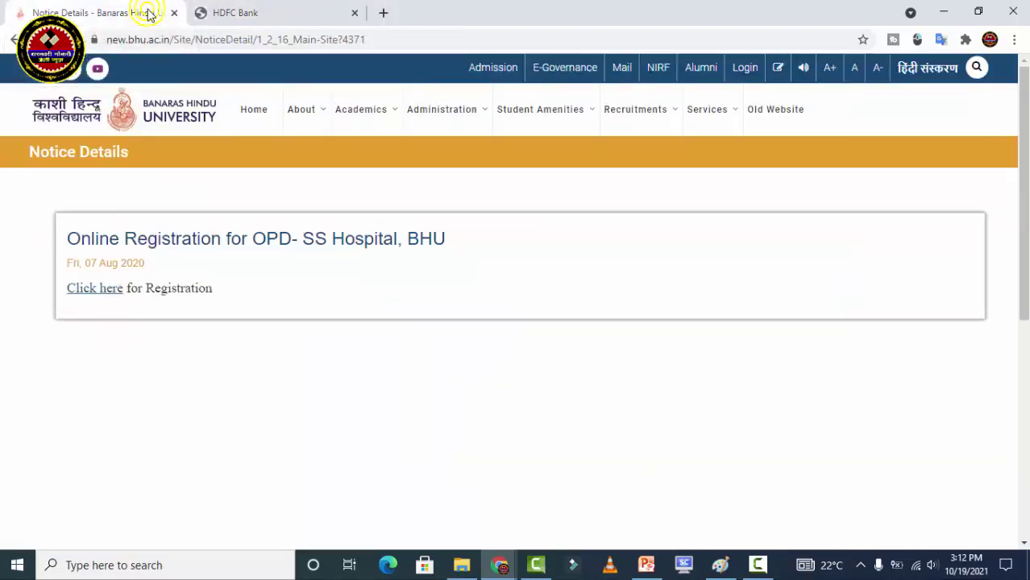